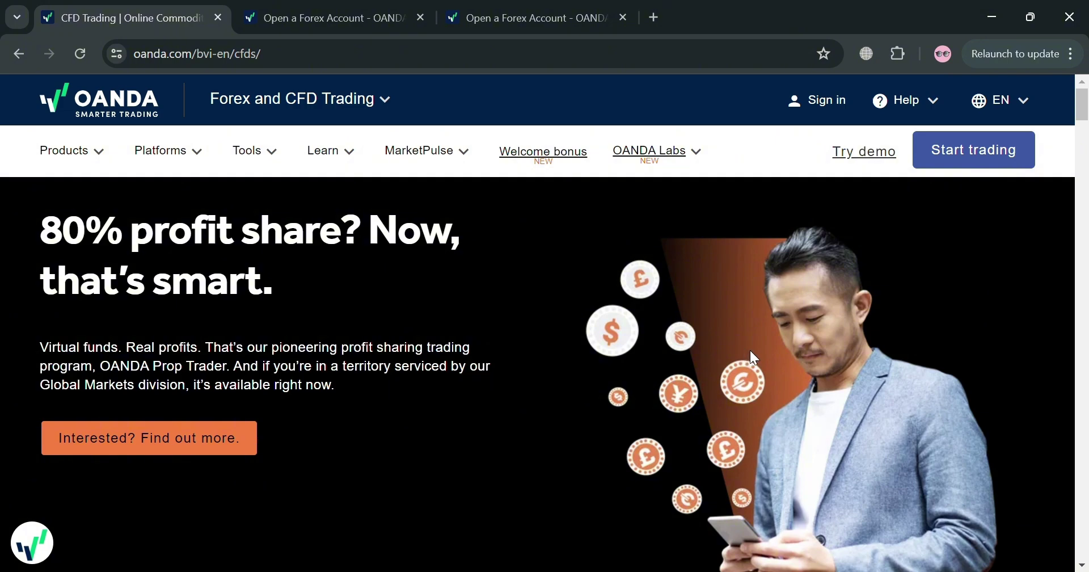
Step: Scroll through the current OANDA page to review its content
scroll(750, 350, "down", 10)
scroll(756, 342, "down", 15)
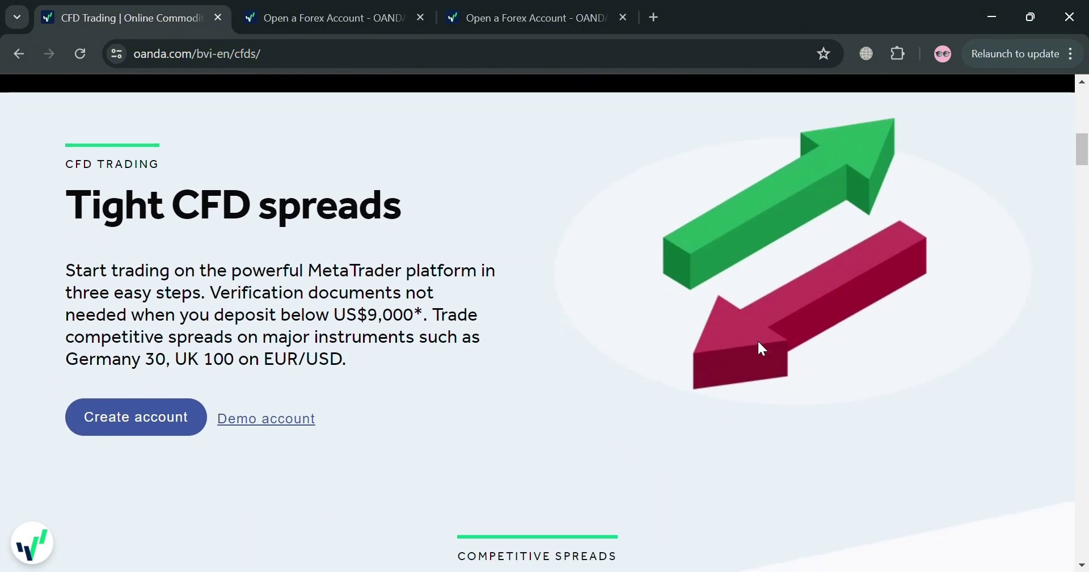
scroll(768, 353, "down", 2)
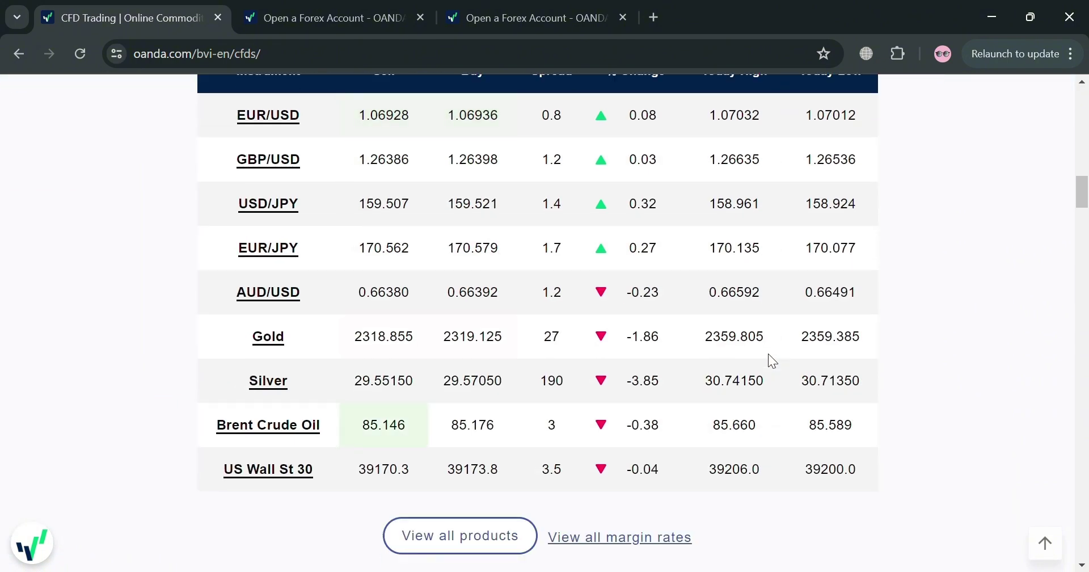
scroll(731, 403, "down", 6)
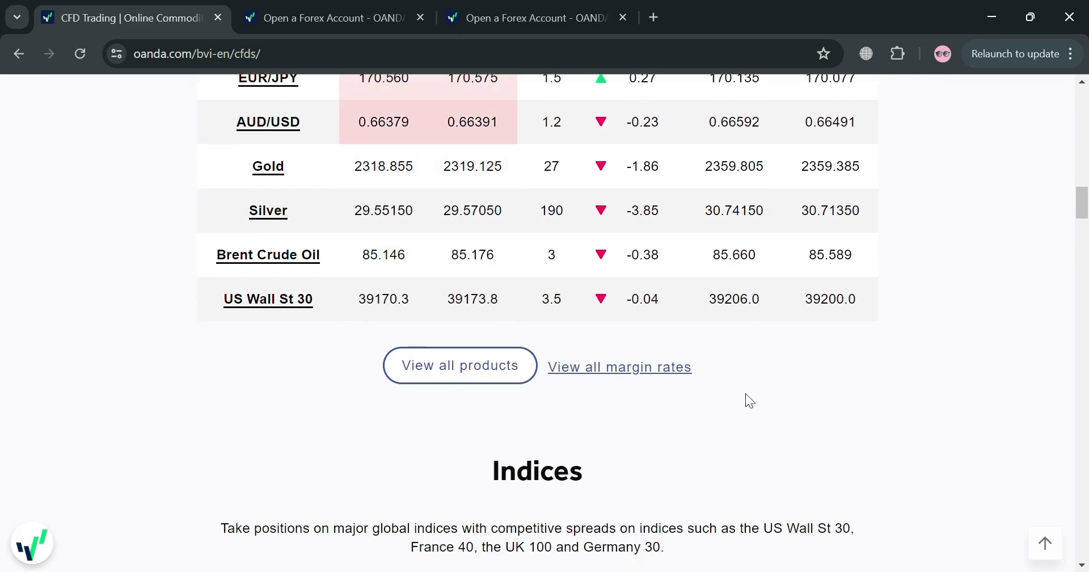
scroll(775, 380, "down", 12)
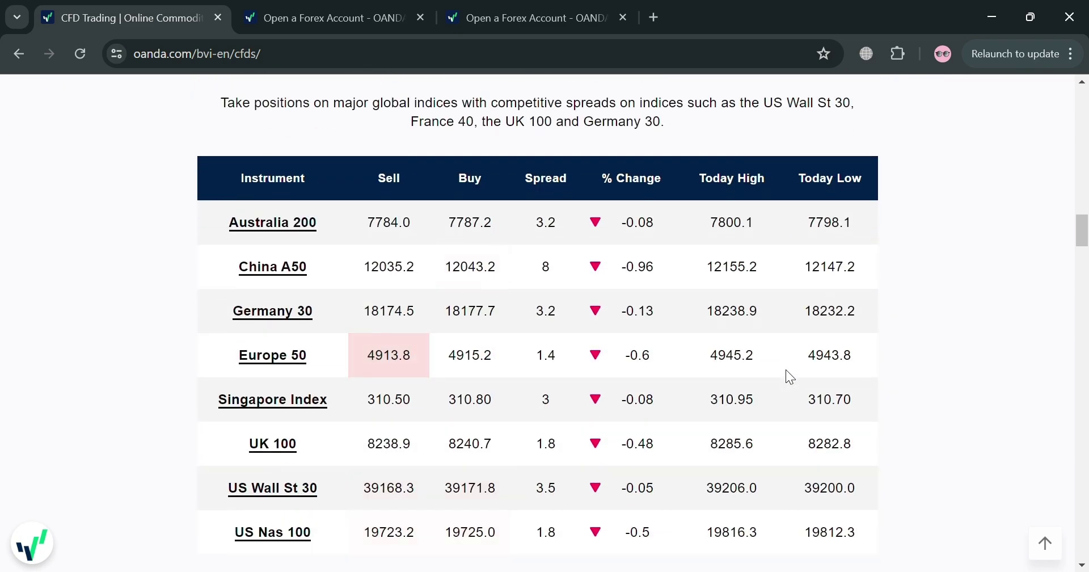
scroll(787, 367, "down", 8)
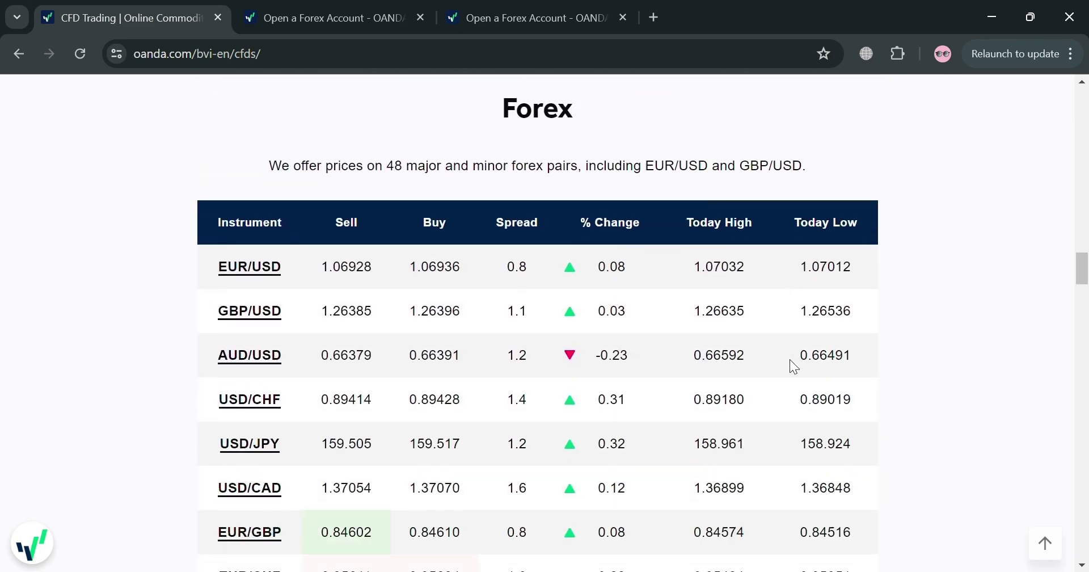
scroll(789, 360, "down", 12)
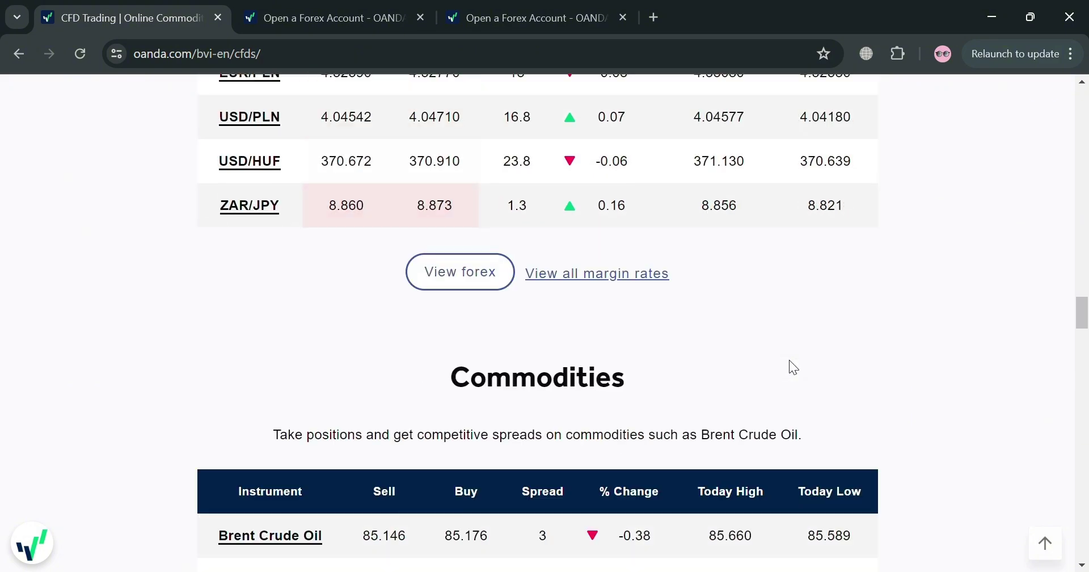
scroll(793, 369, "down", 12)
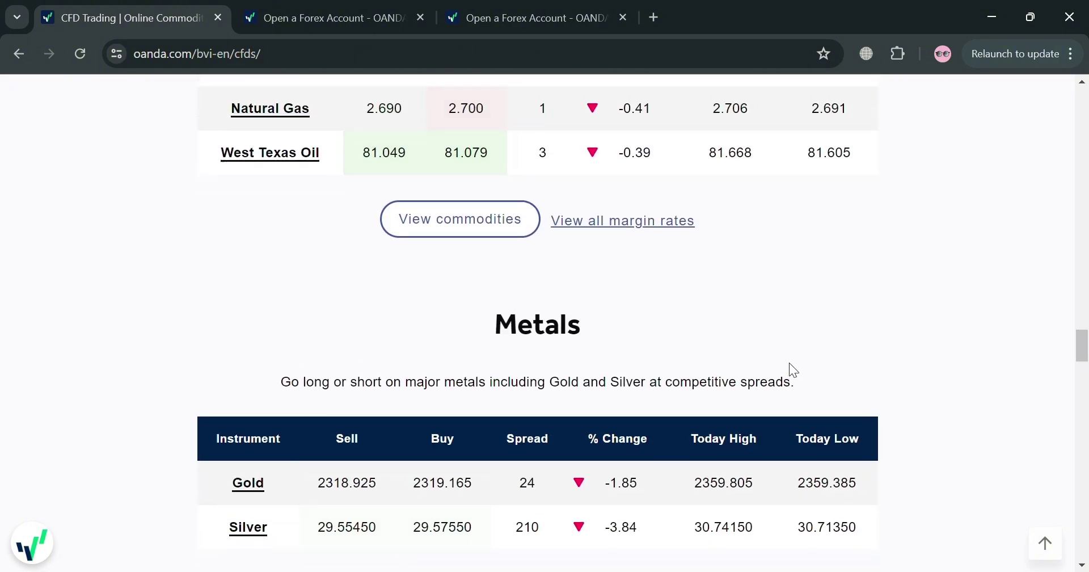
scroll(792, 371, "down", 20)
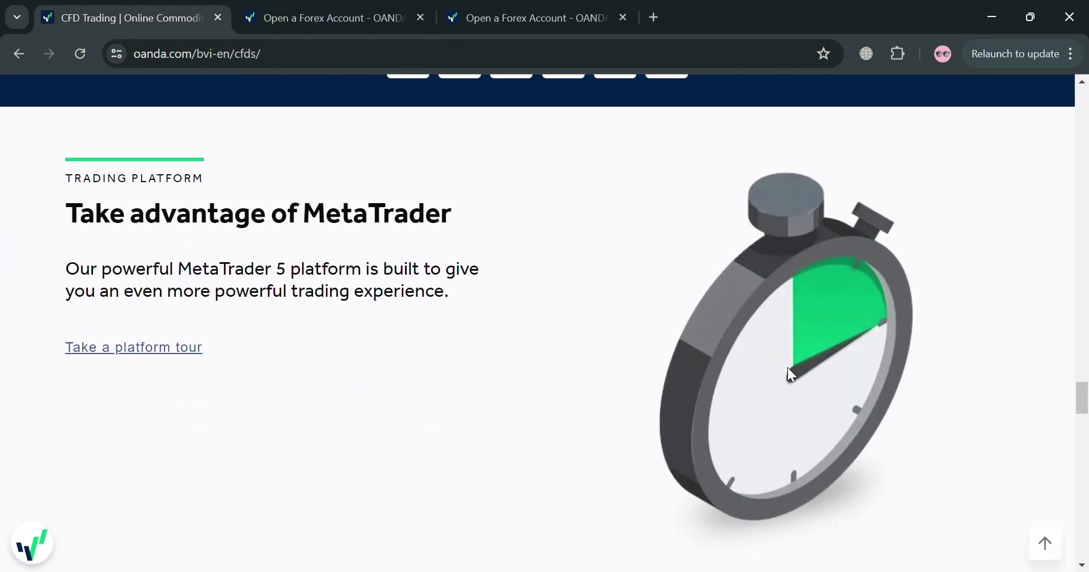
scroll(815, 369, "down", 20)
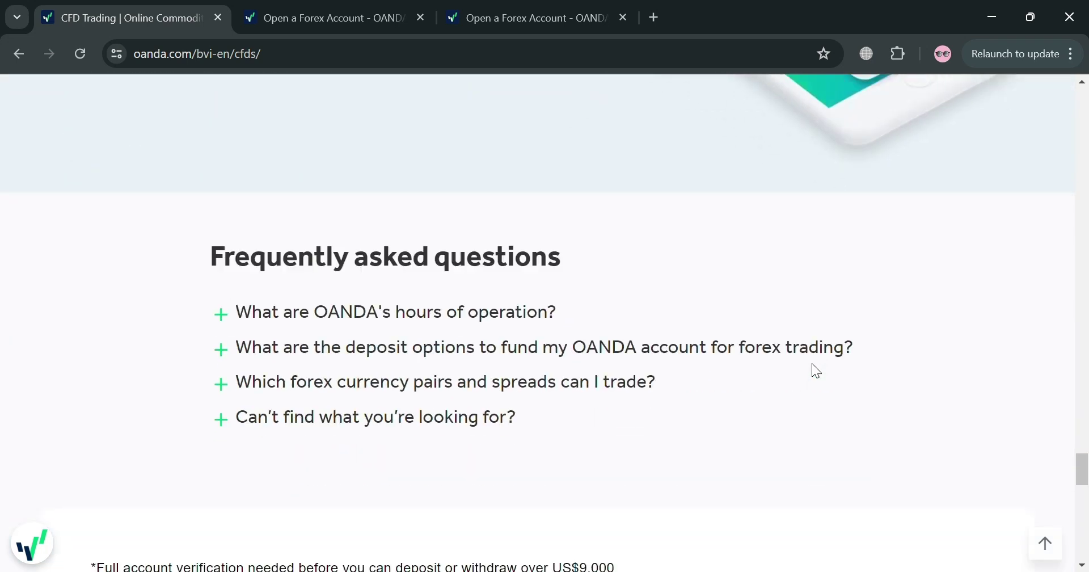
scroll(812, 378, "up", 20)
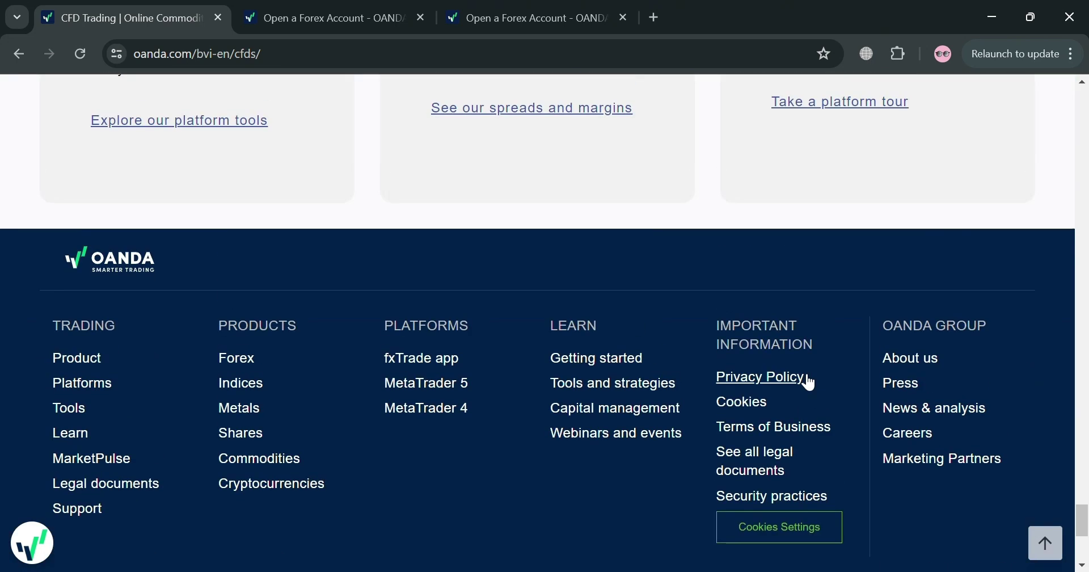
scroll(805, 381, "up", 20)
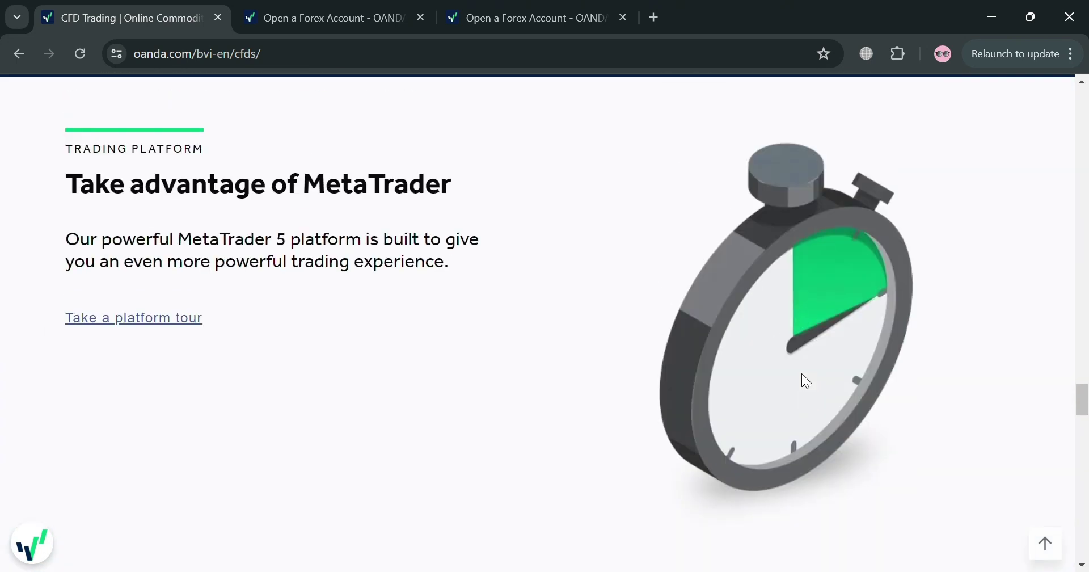
scroll(804, 376, "up", 20)
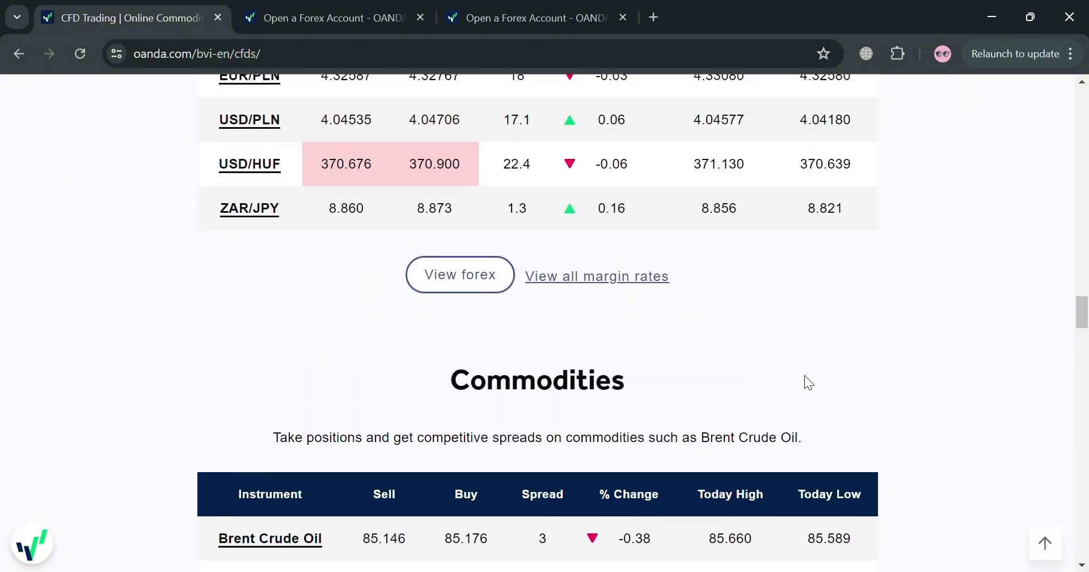
scroll(804, 375, "up", 20)
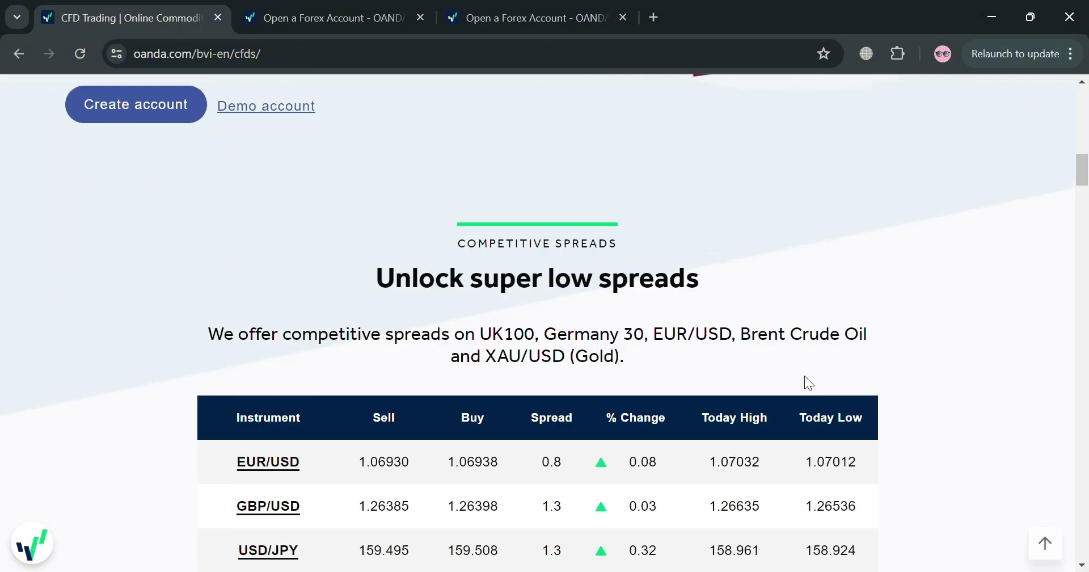
scroll(806, 386, "up", 3)
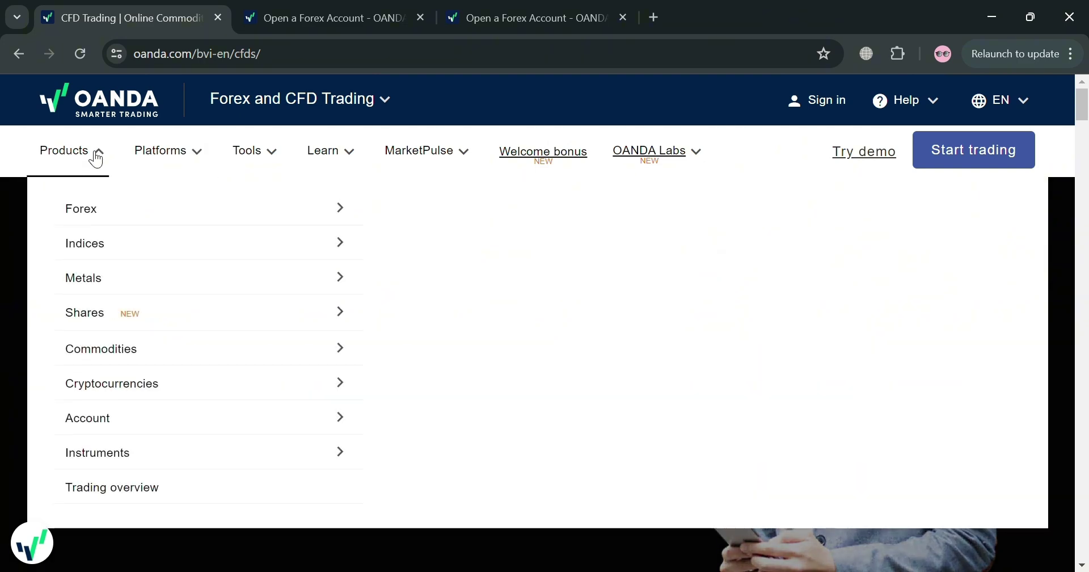
mouse_move(170, 150)
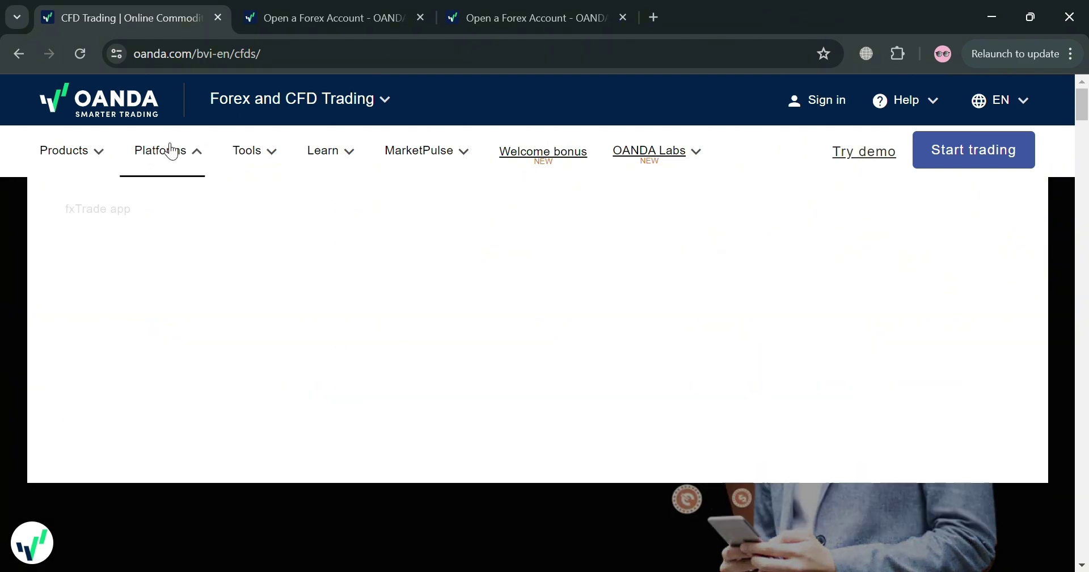
mouse_move(451, 145)
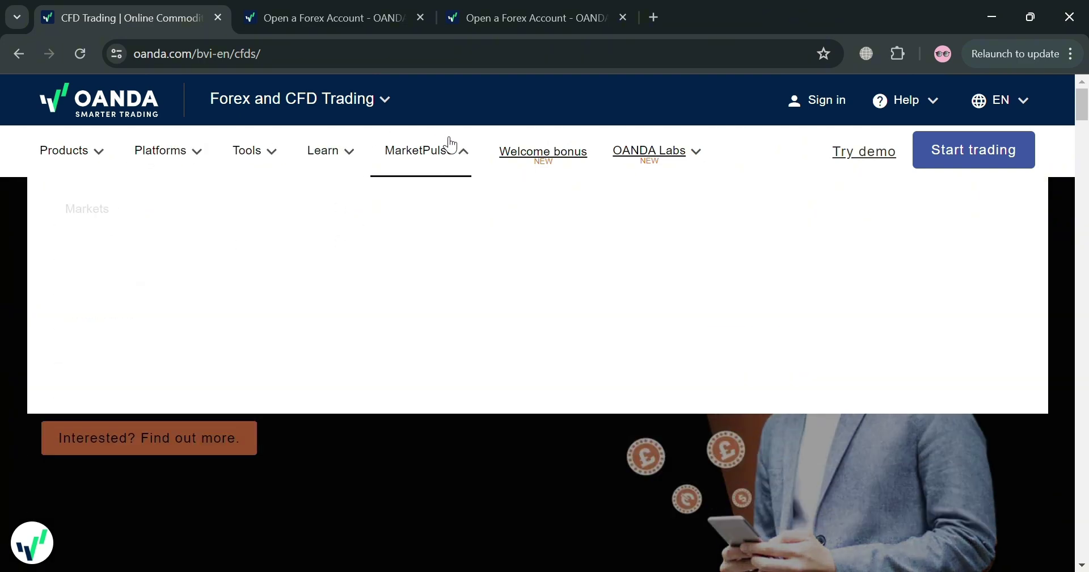
mouse_move(699, 156)
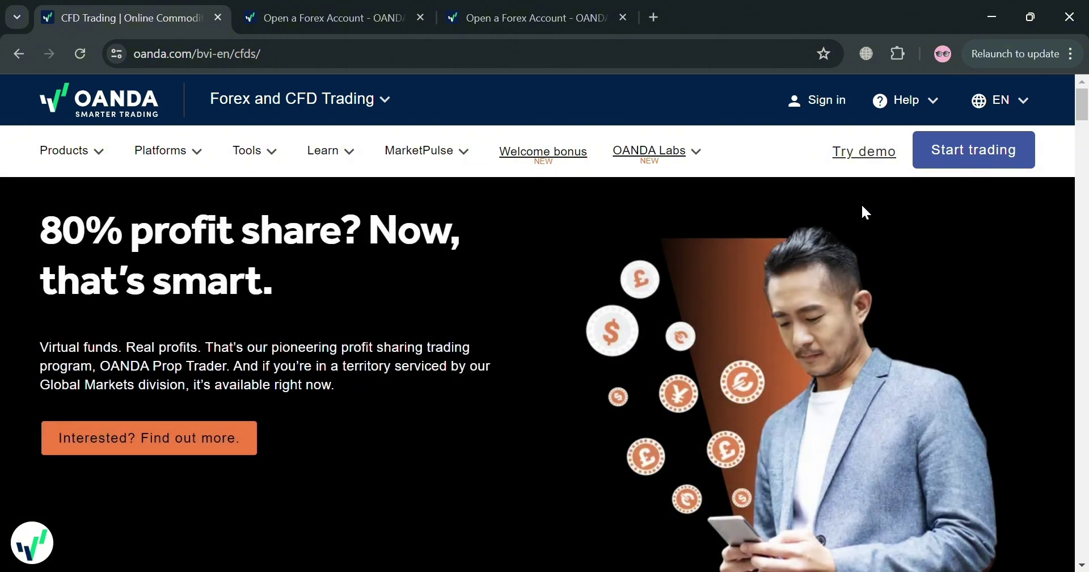
scroll(253, 428, "down", 10)
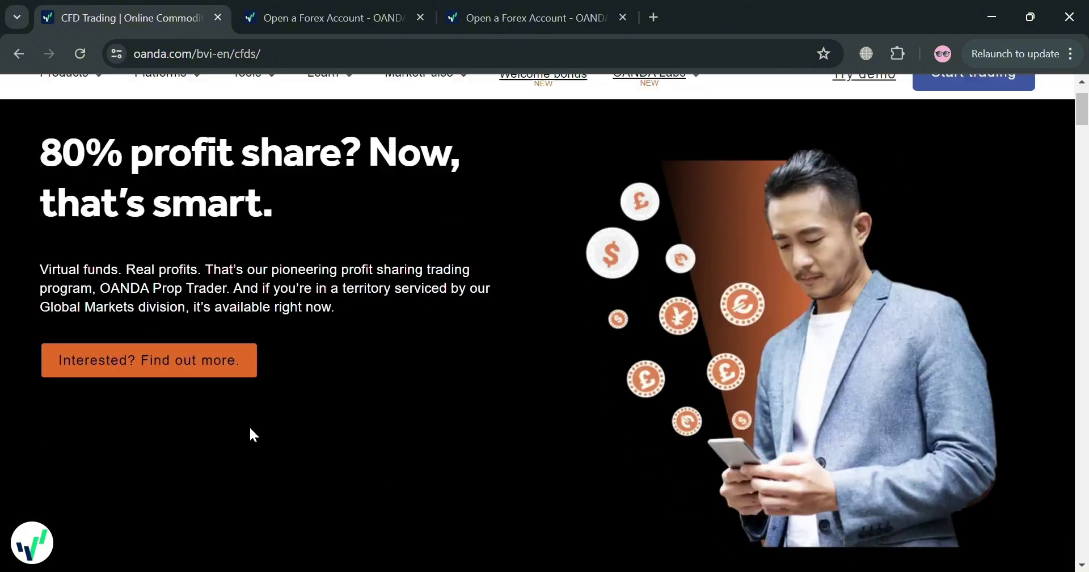
scroll(254, 433, "down", 1)
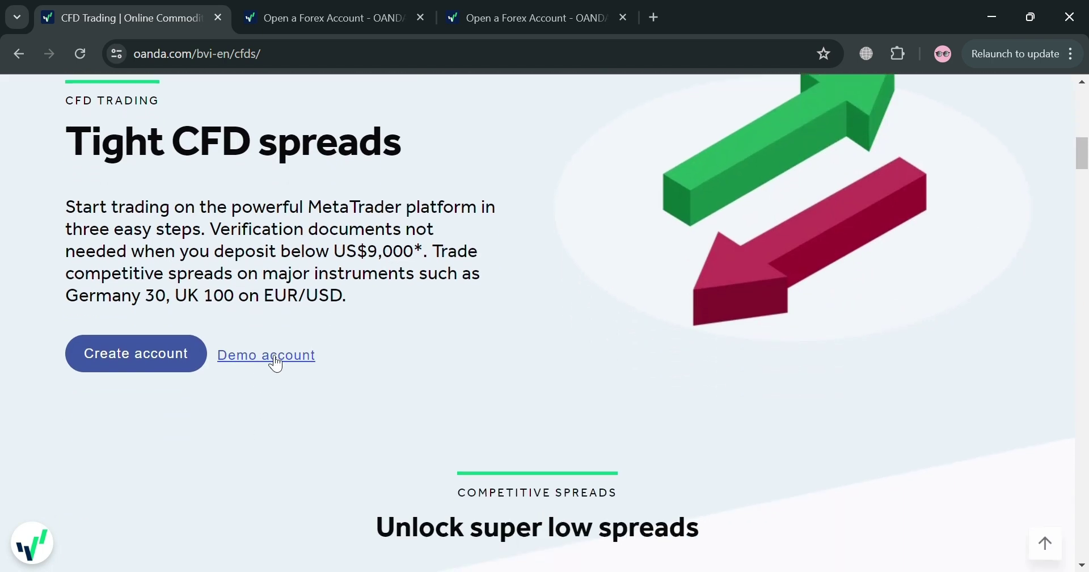
Step: Go to the 'Open a Forex Account' tab and scroll down the demo signup form, with Canada as country
left_click(282, 19)
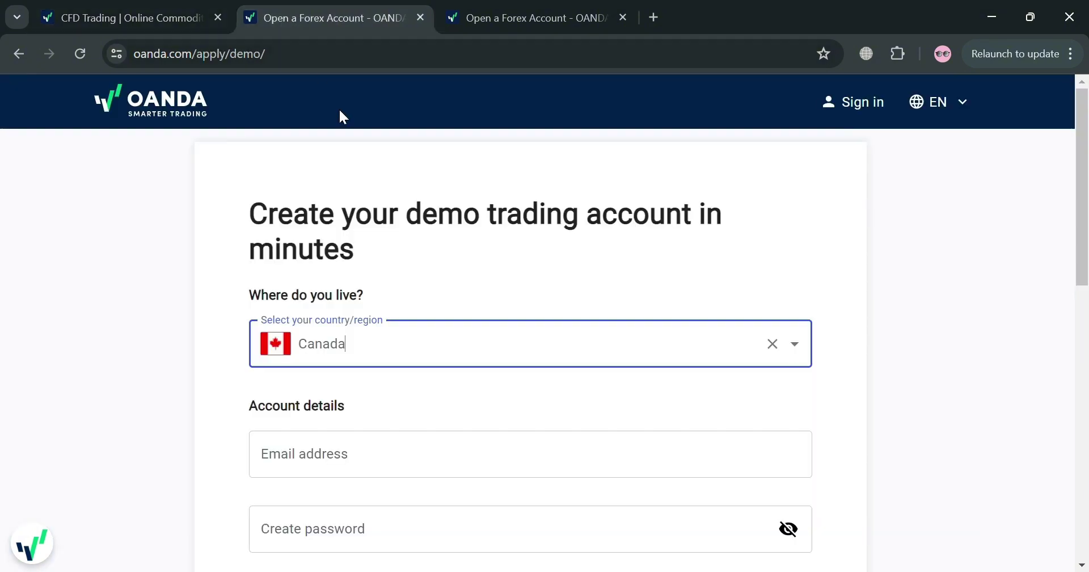
scroll(720, 317, "down", 2)
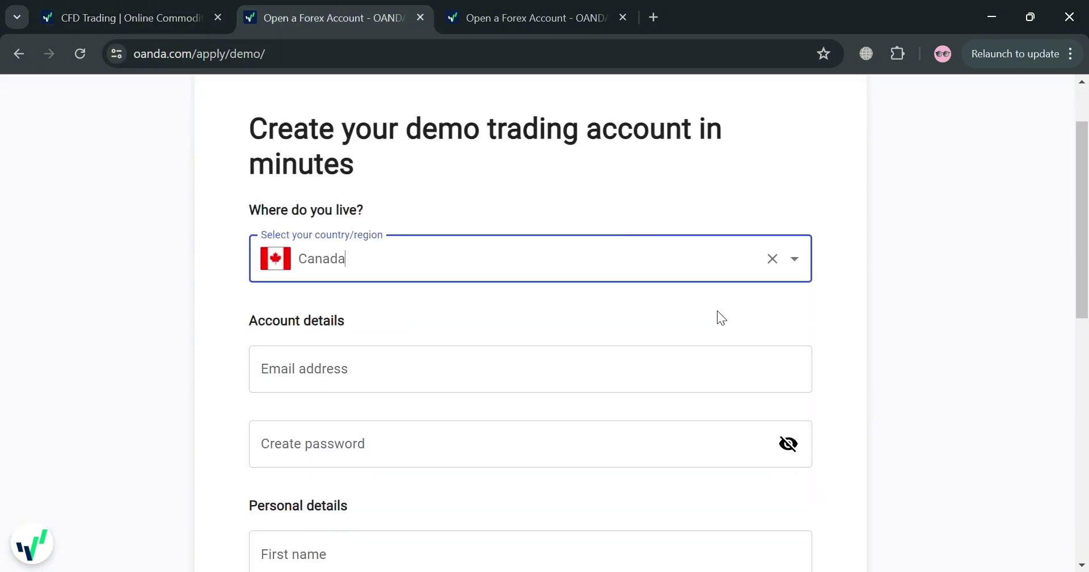
scroll(491, 316, "down", 2)
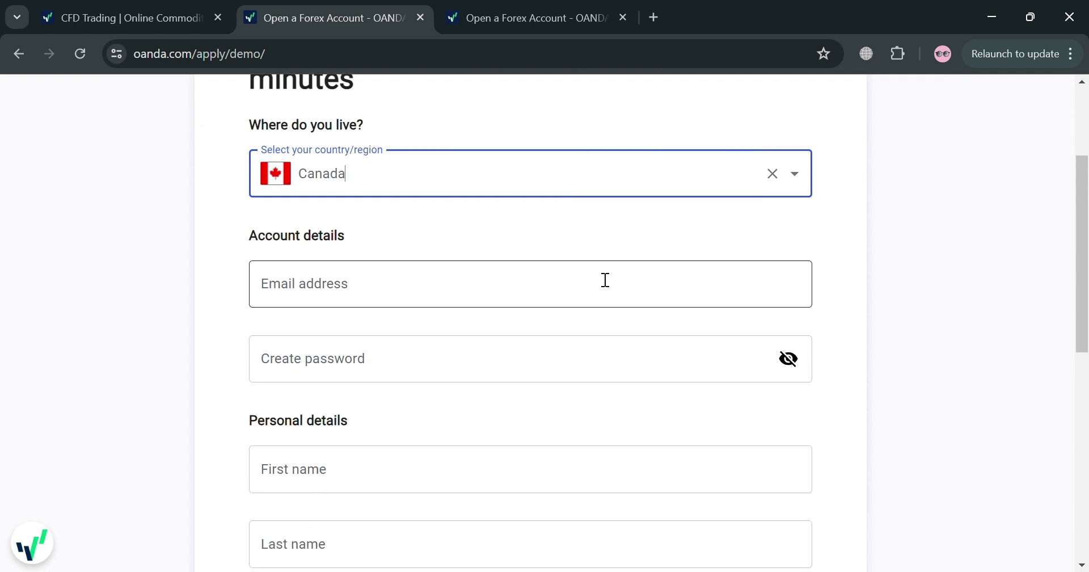
scroll(564, 282, "down", 3)
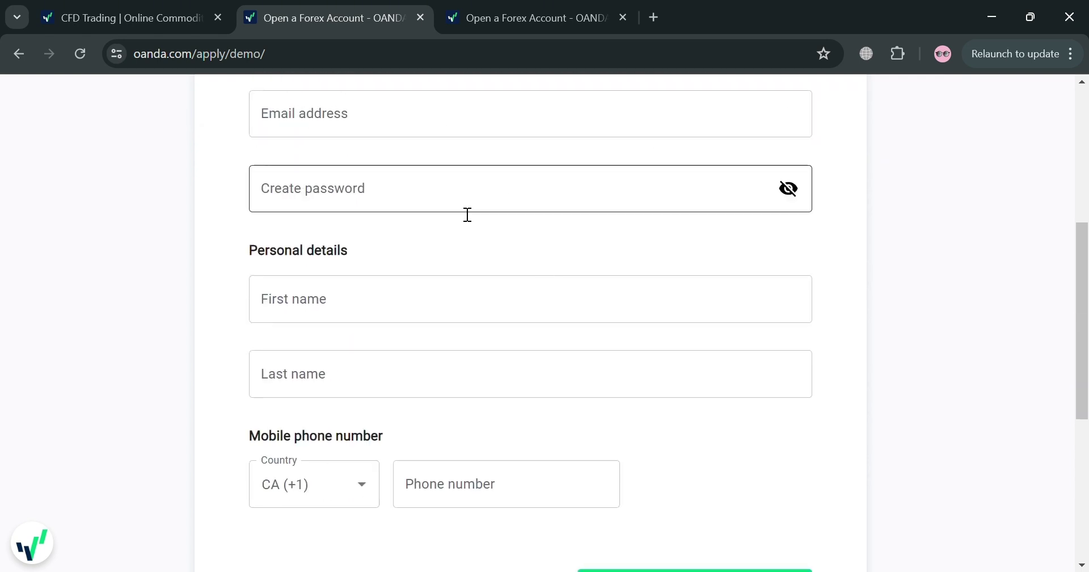
scroll(434, 251, "down", 1)
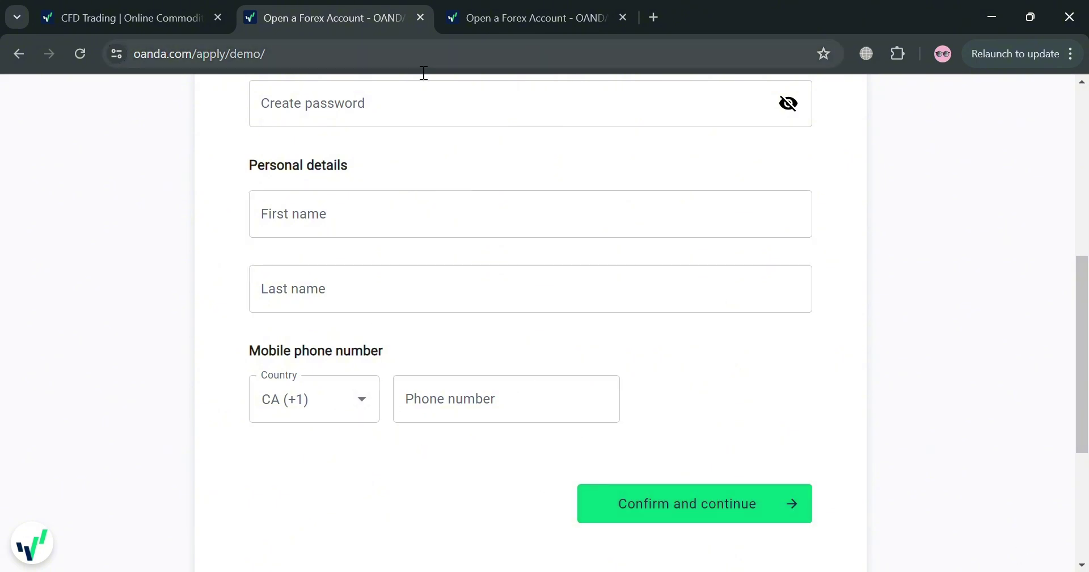
Step: Launch the OANDA Web Platform from the demo application confirmation tab
left_click(529, 7)
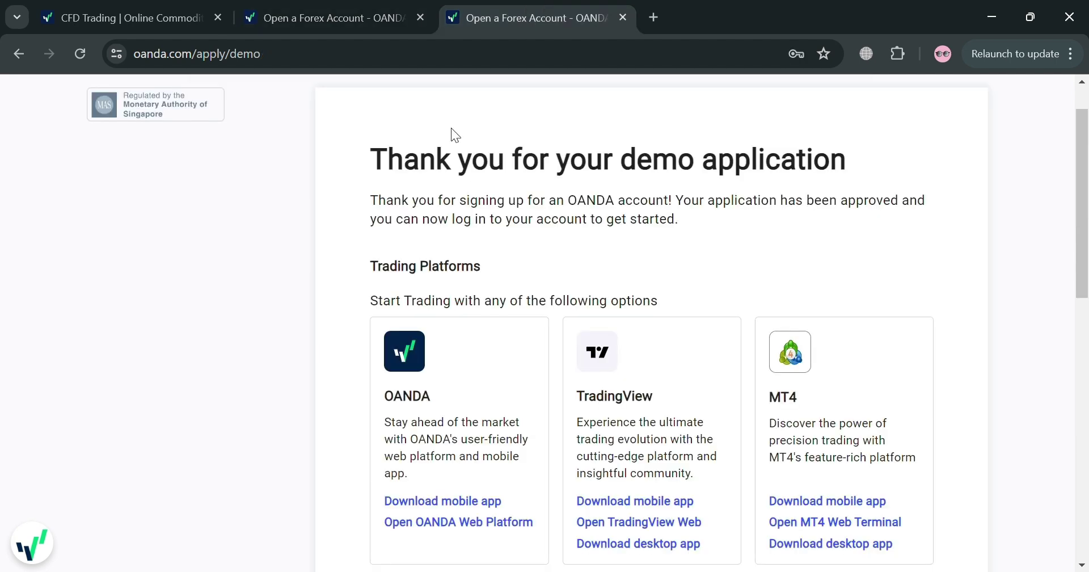
scroll(750, 226, "down", 1)
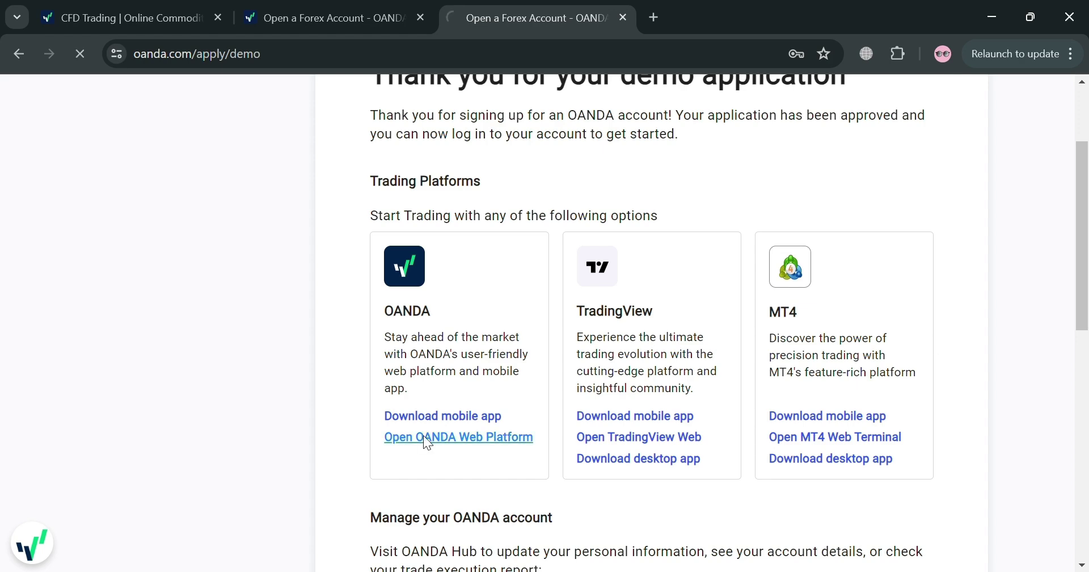
left_click(441, 444)
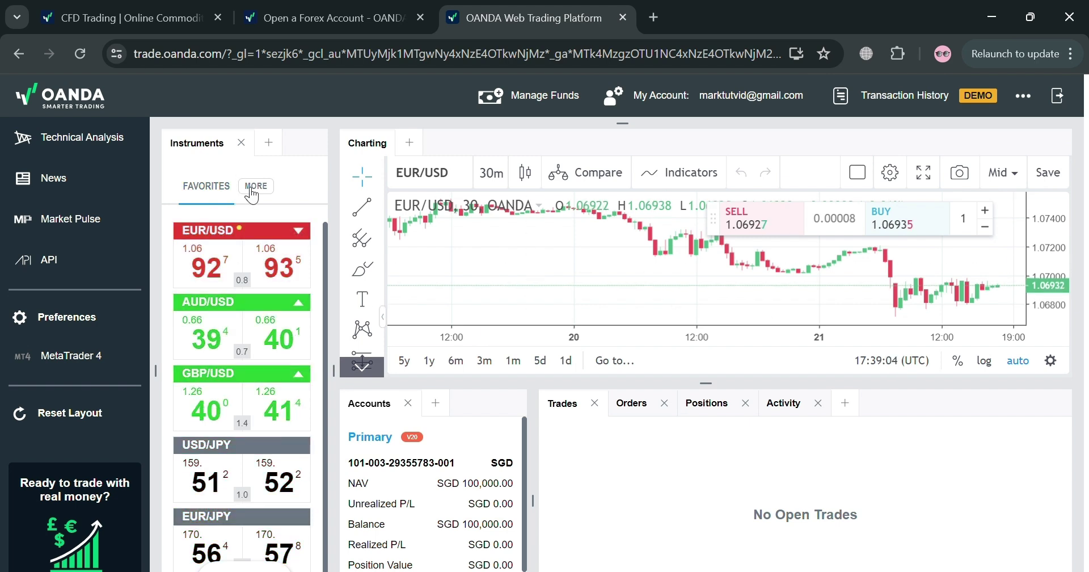
Step: Browse the Forex, Commodities and Crypto instrument lists, then open a Bitcoin order ticket
left_click(227, 186)
left_click(249, 193)
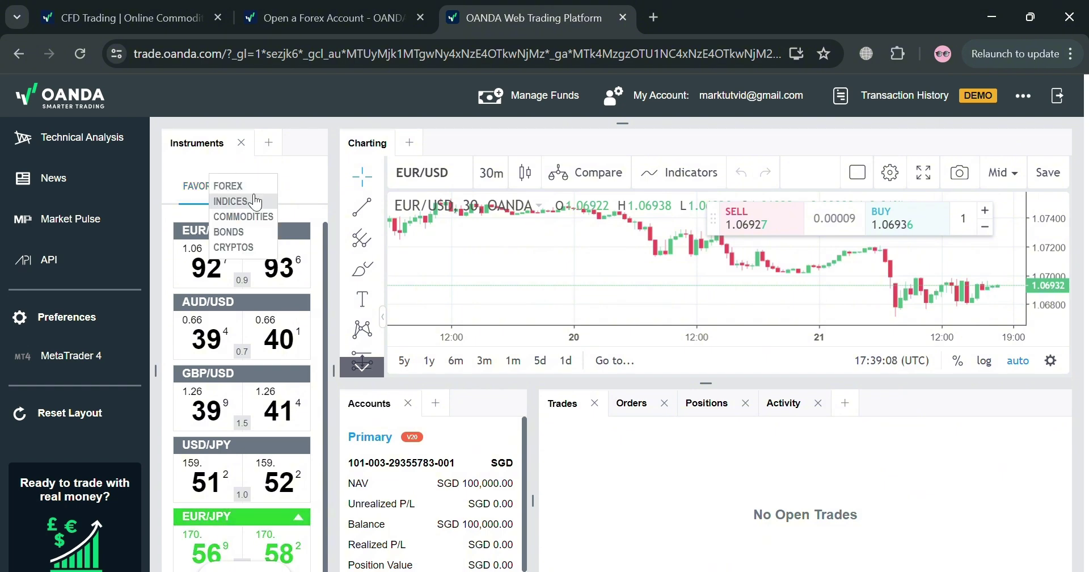
left_click(257, 191)
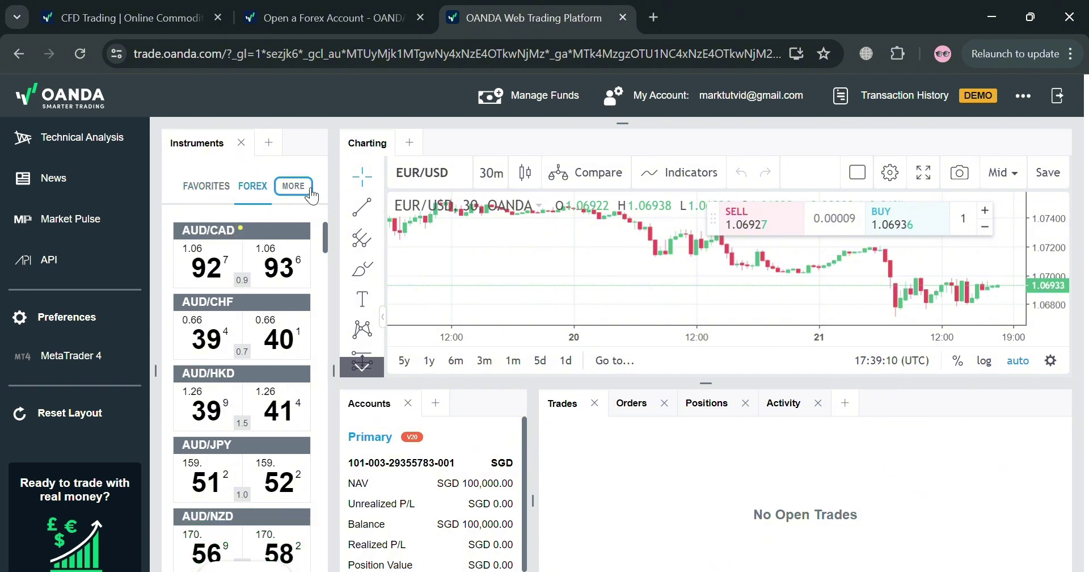
left_click(293, 186)
left_click(289, 221)
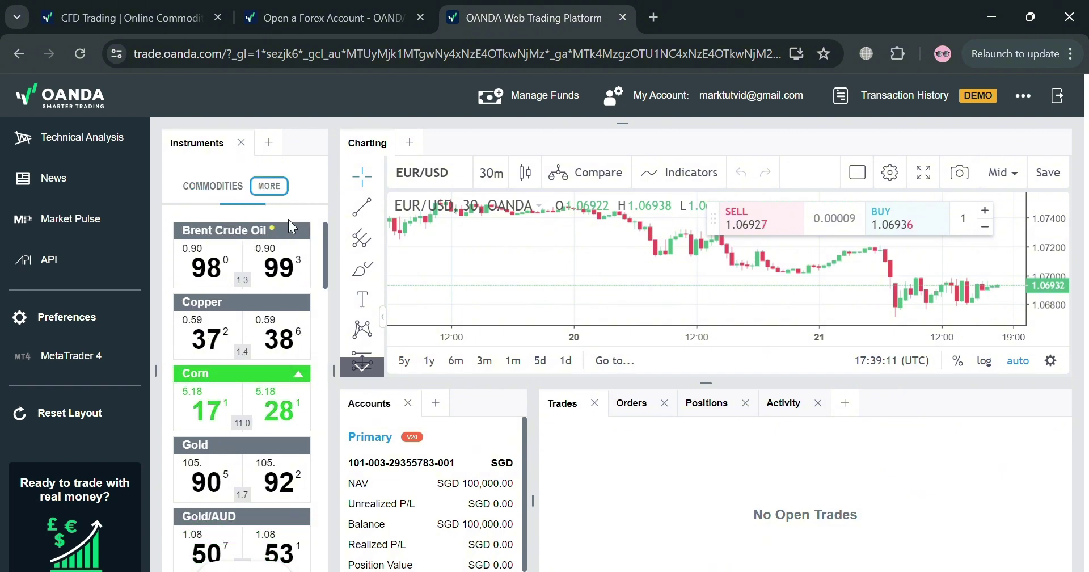
left_click(281, 188)
left_click(276, 247)
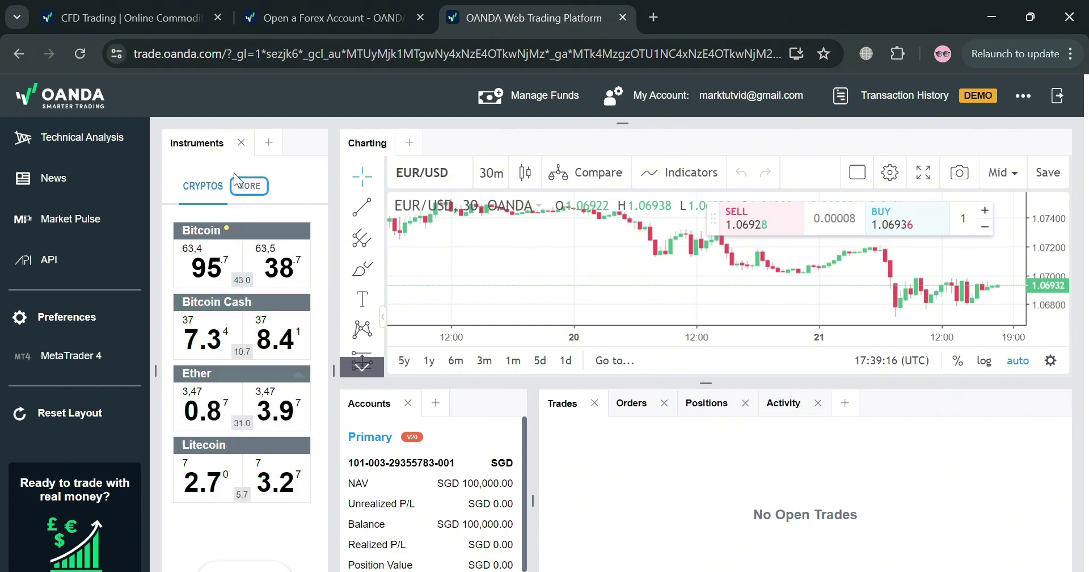
left_click(206, 267)
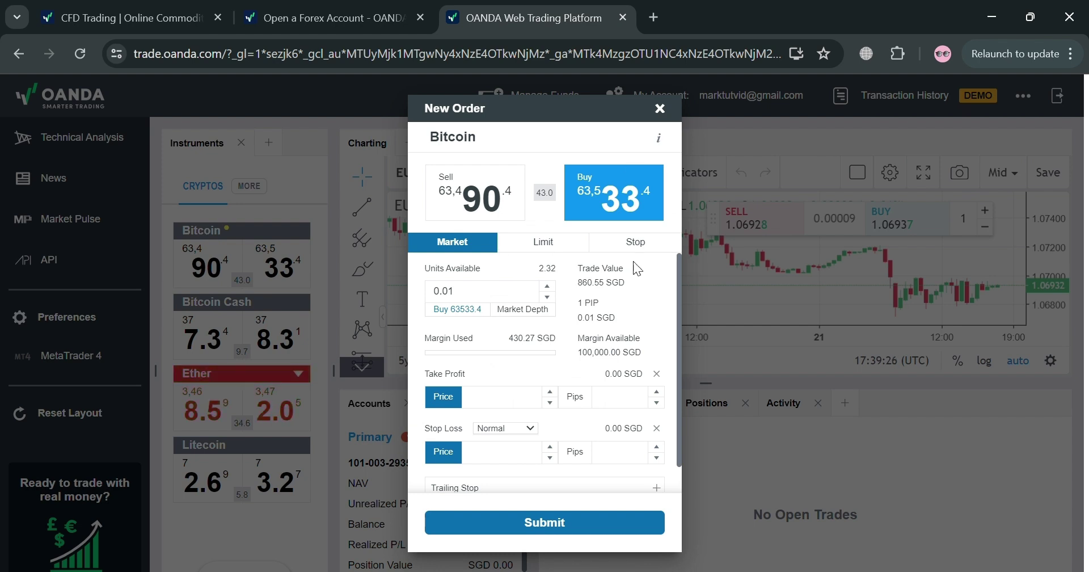
Step: Reopen Bitcoin as a buy order with units changed from 0.01 to 1, and view its market depth
left_click(660, 109)
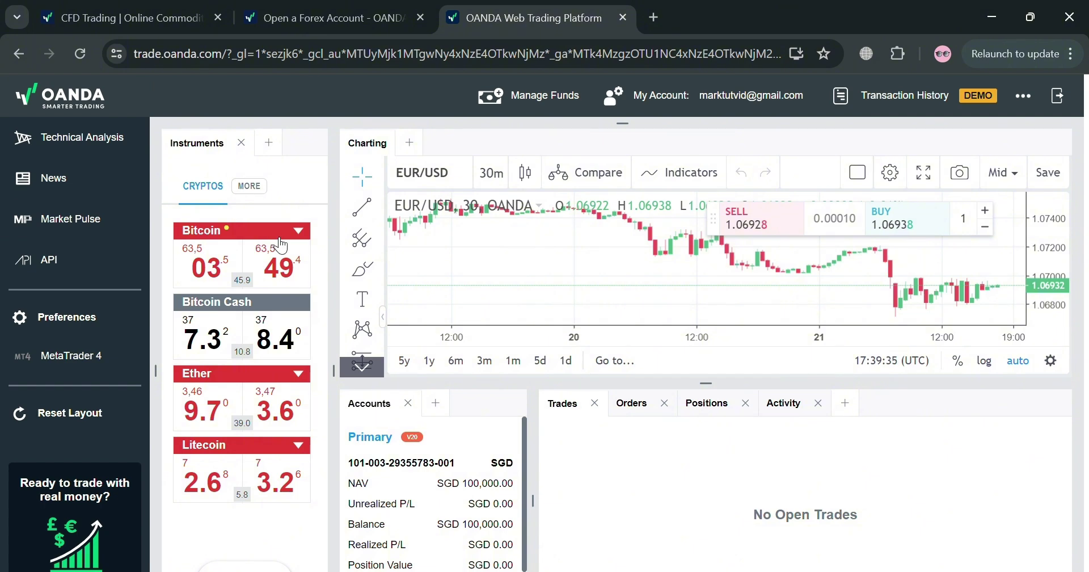
left_click(274, 262)
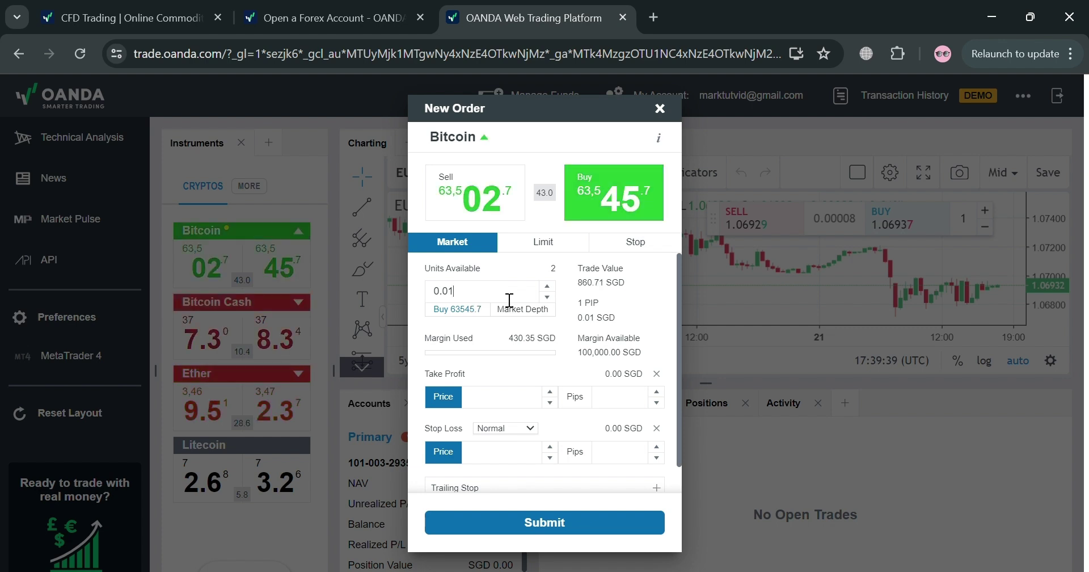
double_click(449, 294)
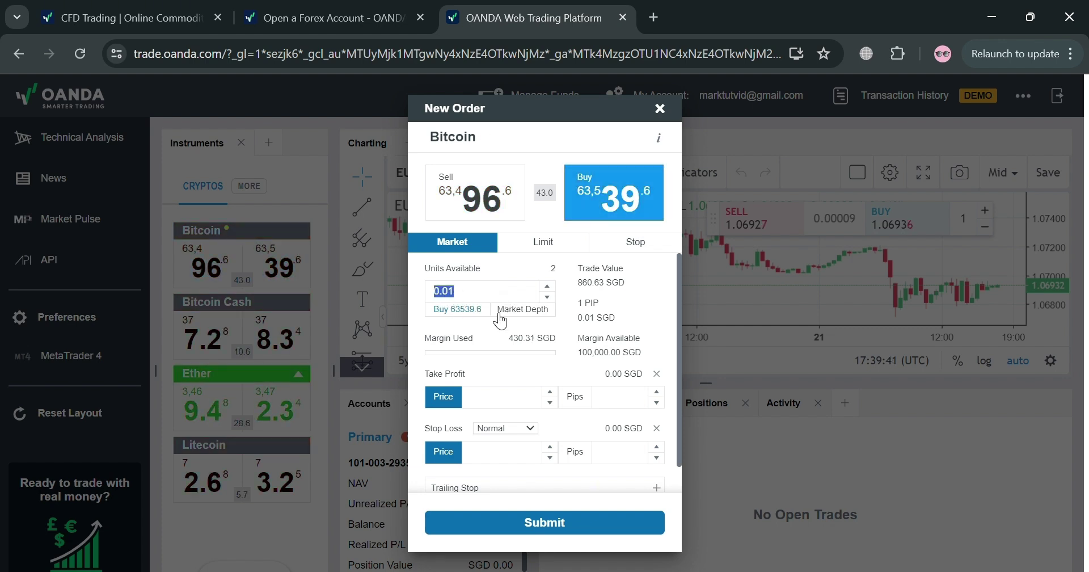
type("3")
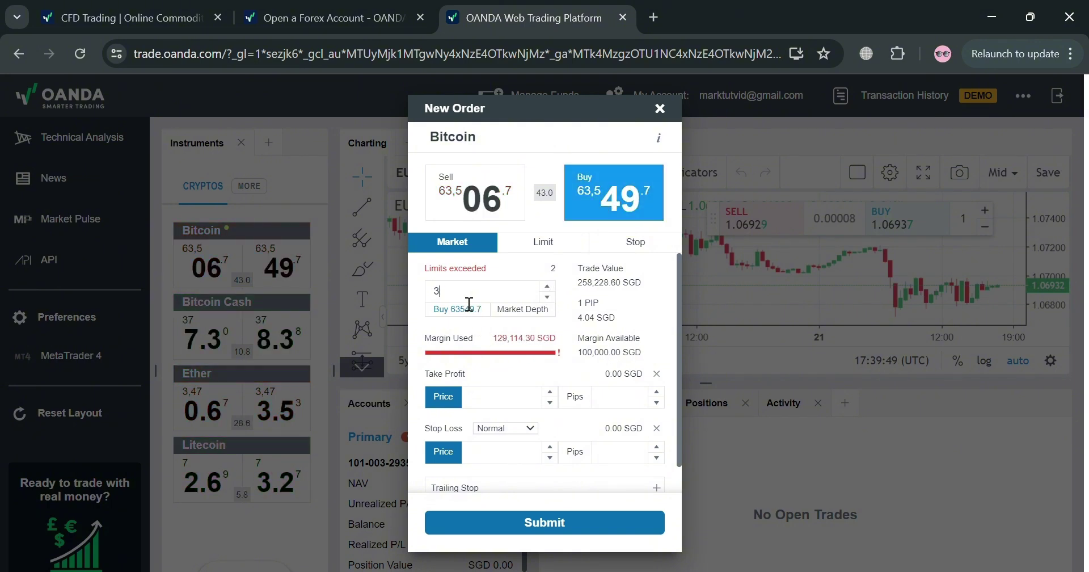
key("BackSpace")
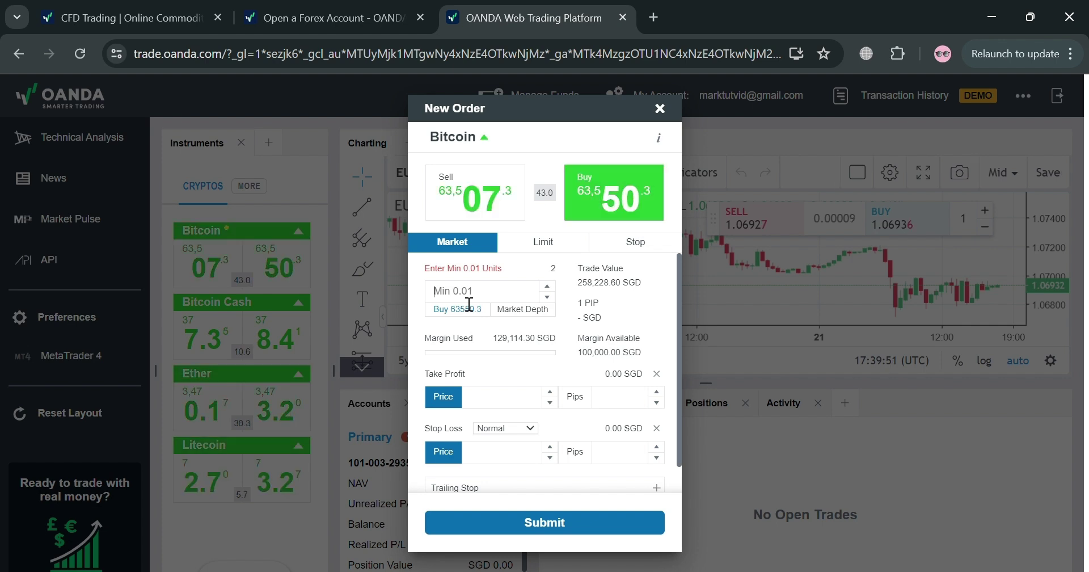
type("1")
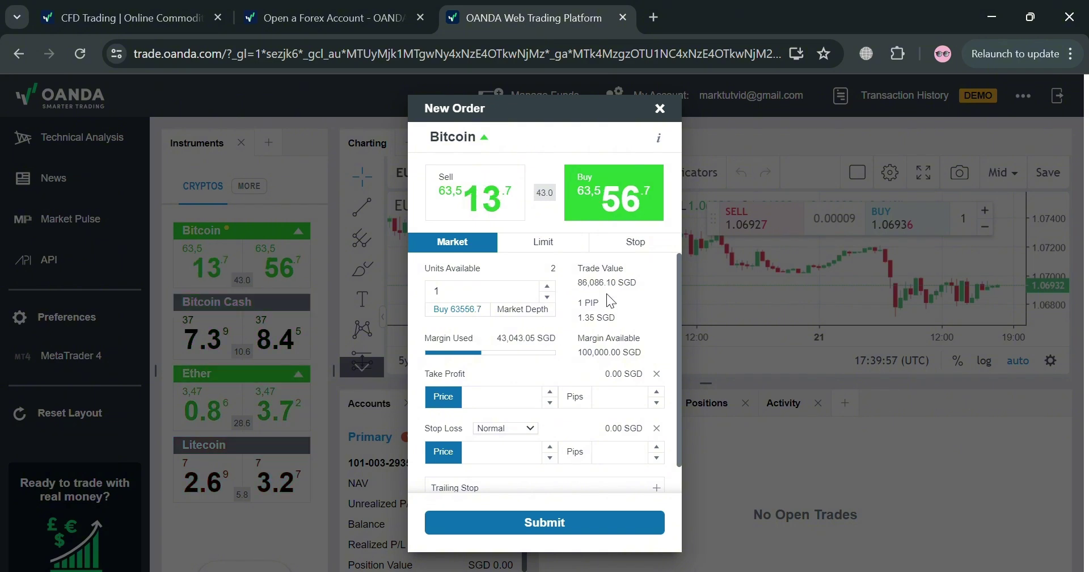
left_click(527, 310)
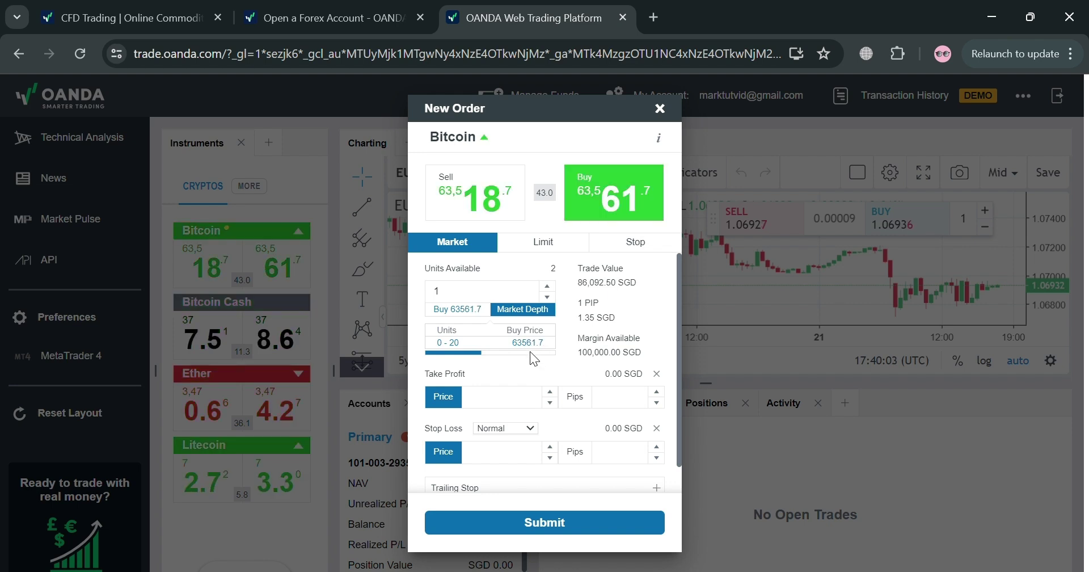
scroll(529, 352, "down", 1)
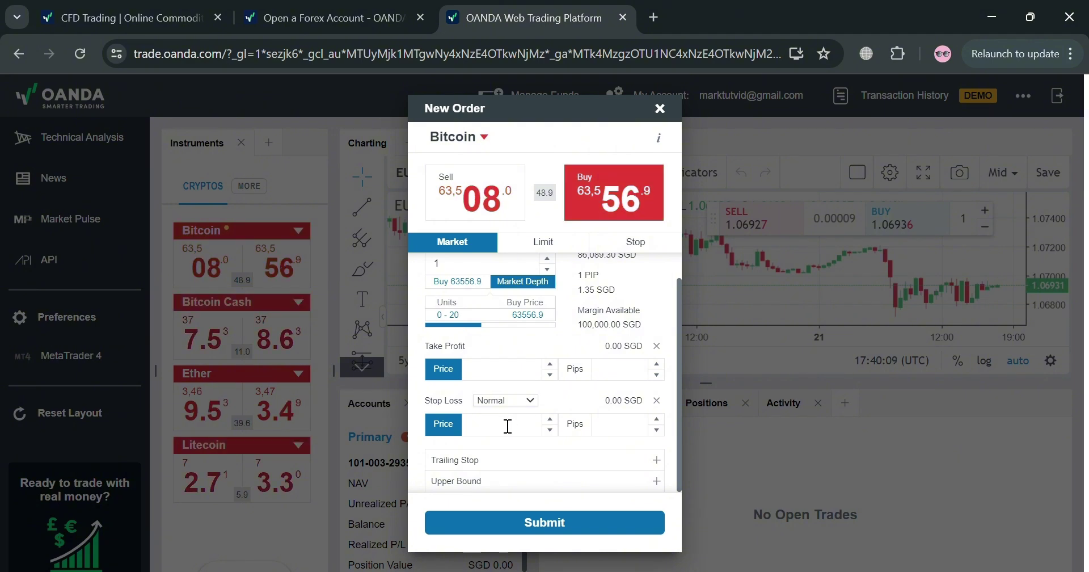
left_click(540, 379)
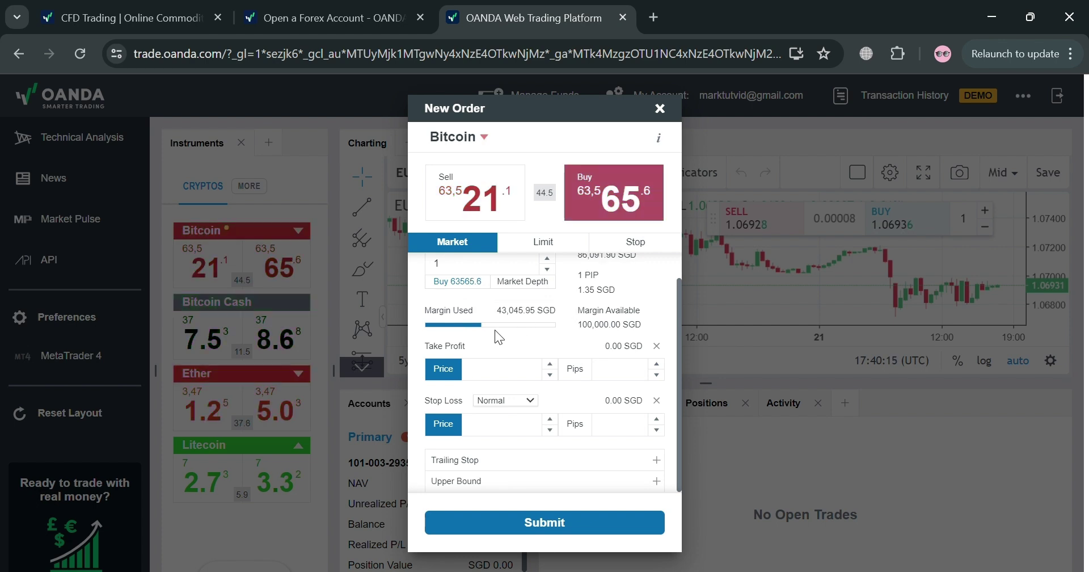
Step: Enter the take-profit price toward 63,570.4, reworking its leading digit several times
type("2")
key("Up")
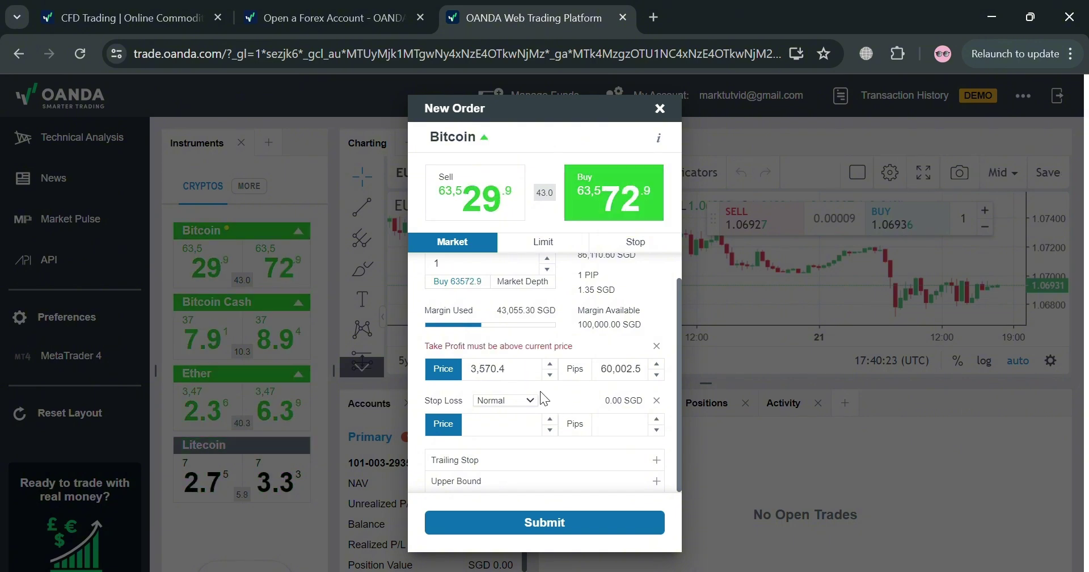
type("9")
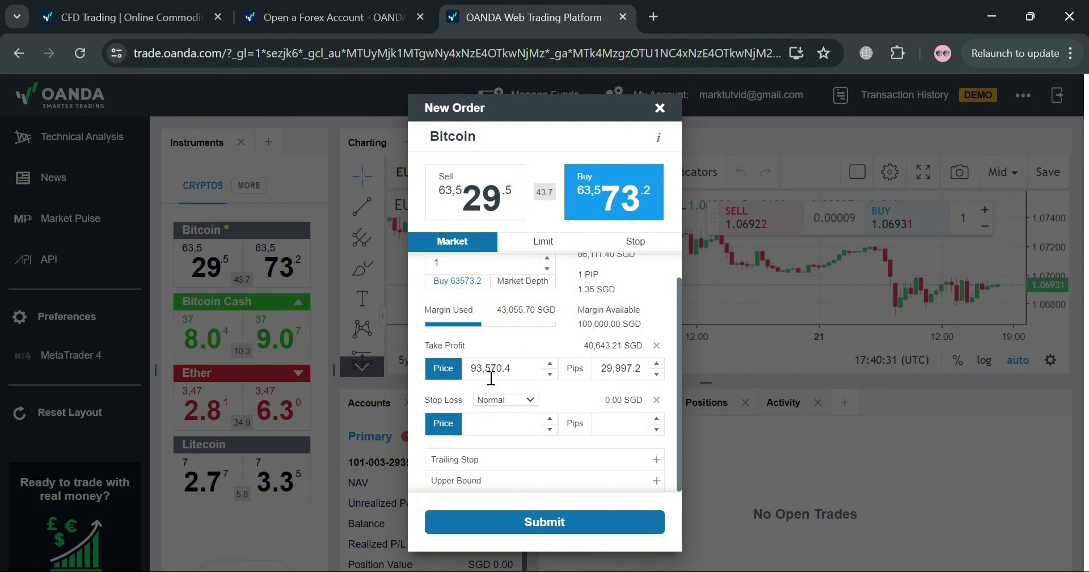
key("BackSpace")
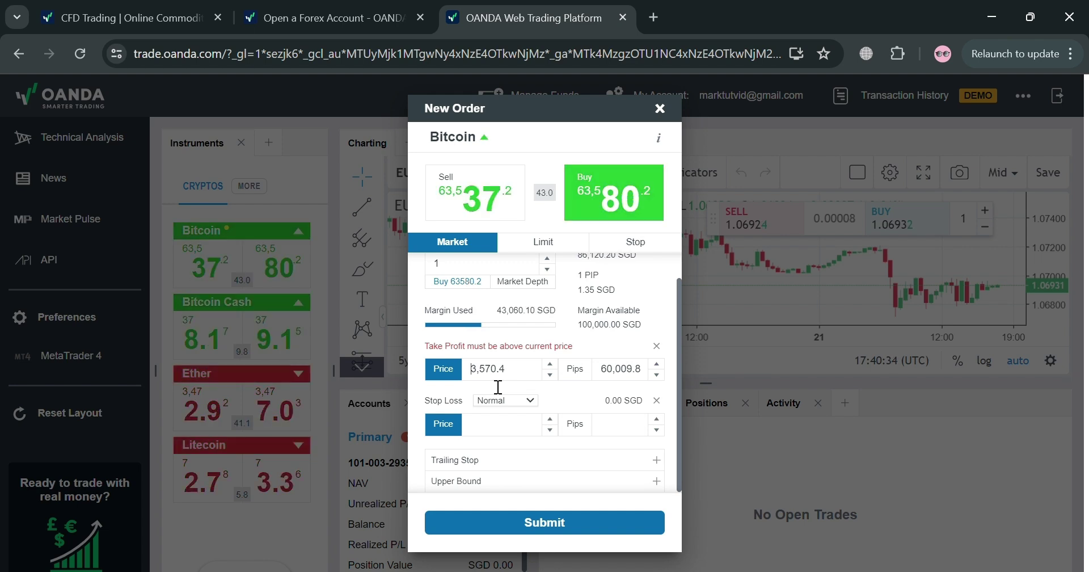
type("8")
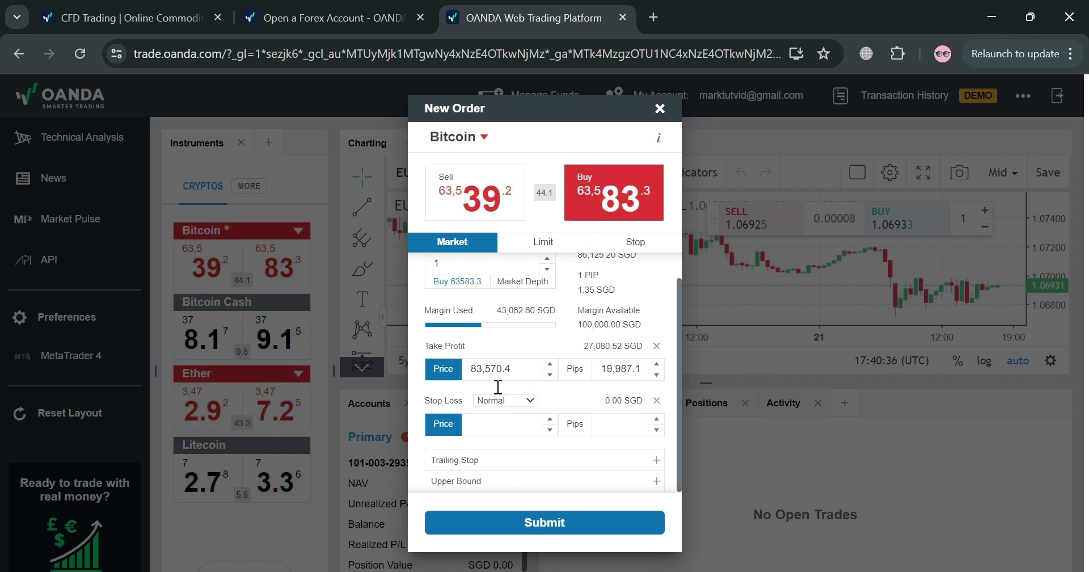
key("BackSpace")
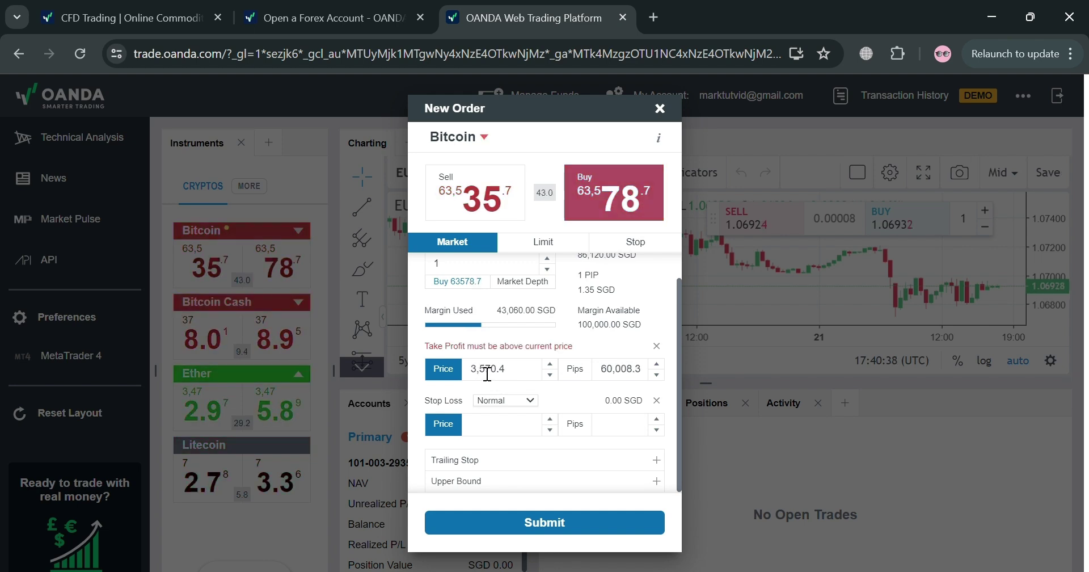
type("6")
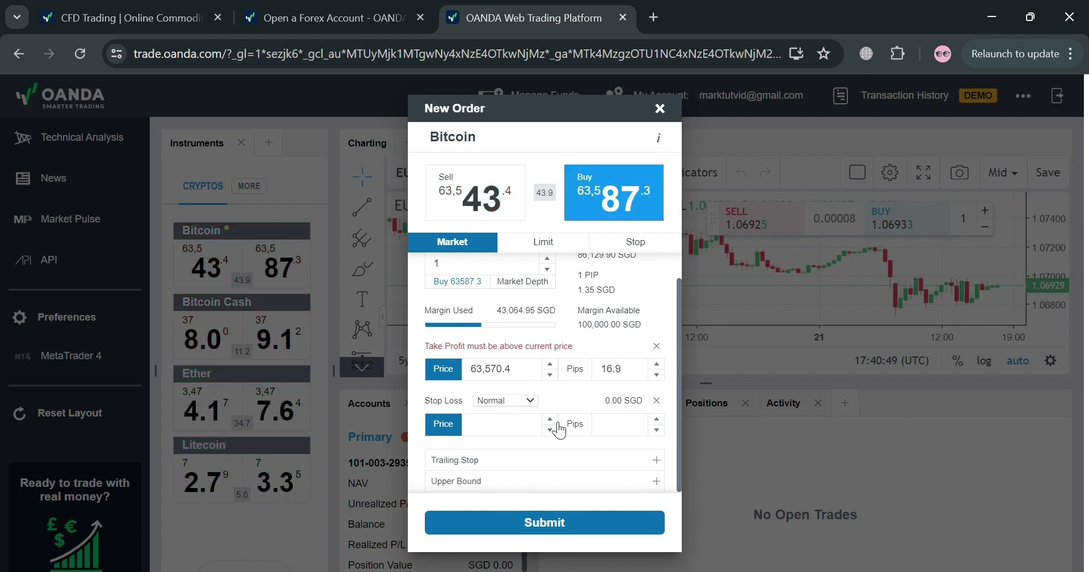
Step: Set a 60,000 stop loss and a 59,000 trailing stop on the Bitcoin order
left_click(495, 429)
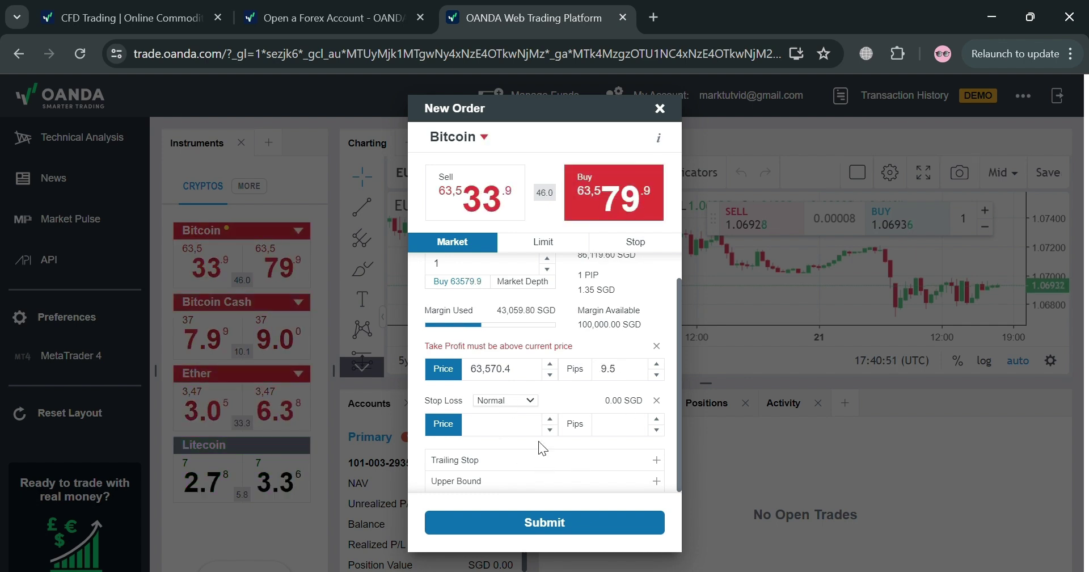
type("60")
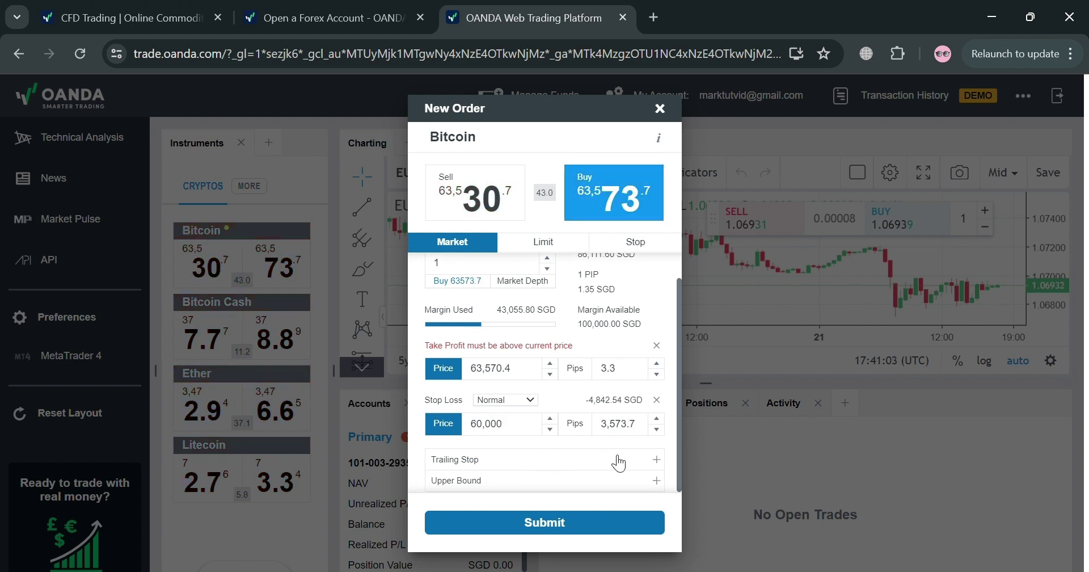
left_click(522, 463)
scroll(522, 464, "down", 1)
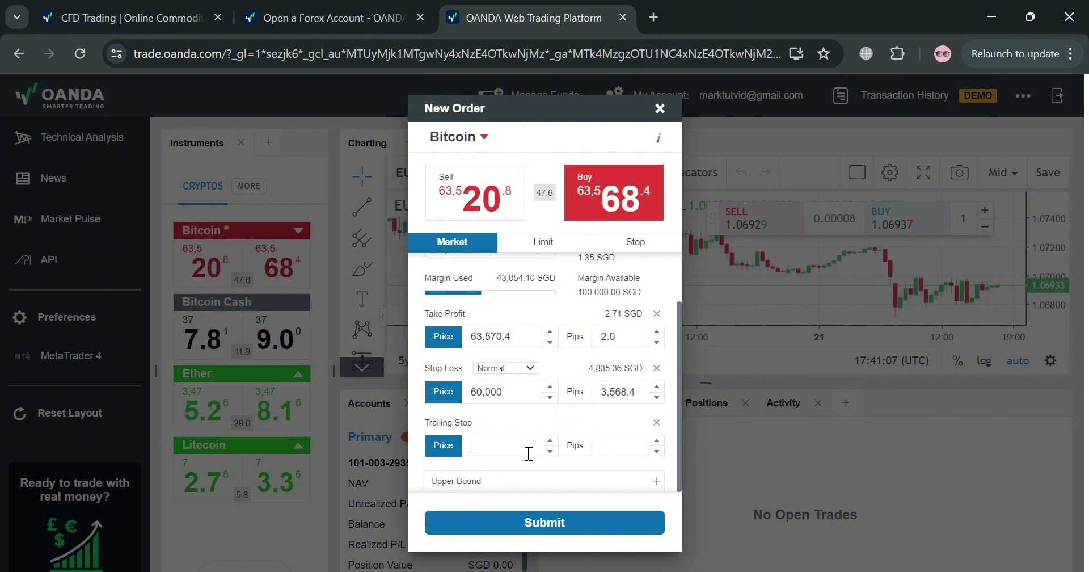
type("700000")
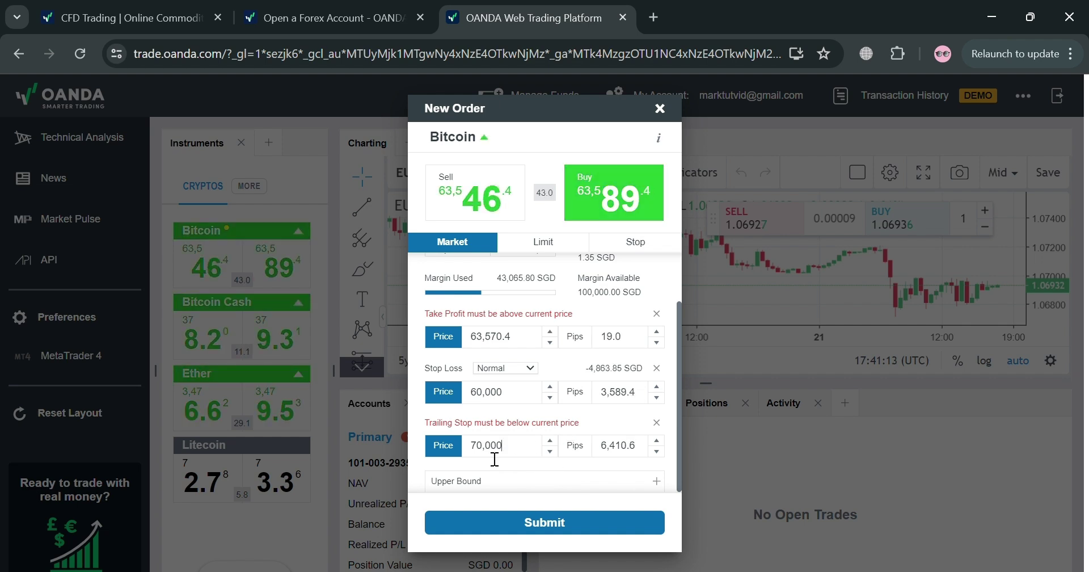
key("BackSpace")
key("BackSpace")
key("BackSpace")
key("BackSpace")
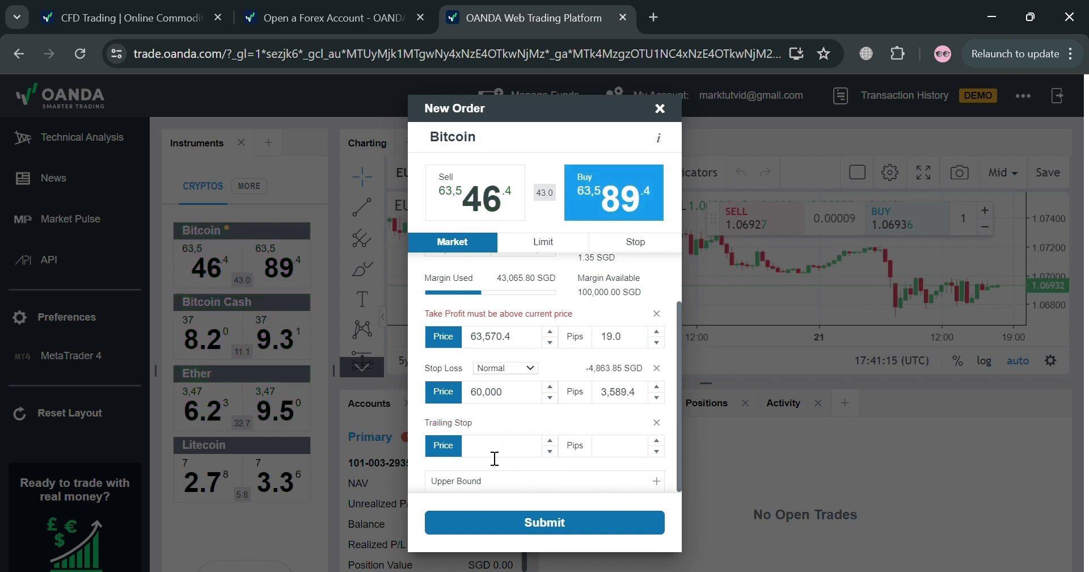
type("5")
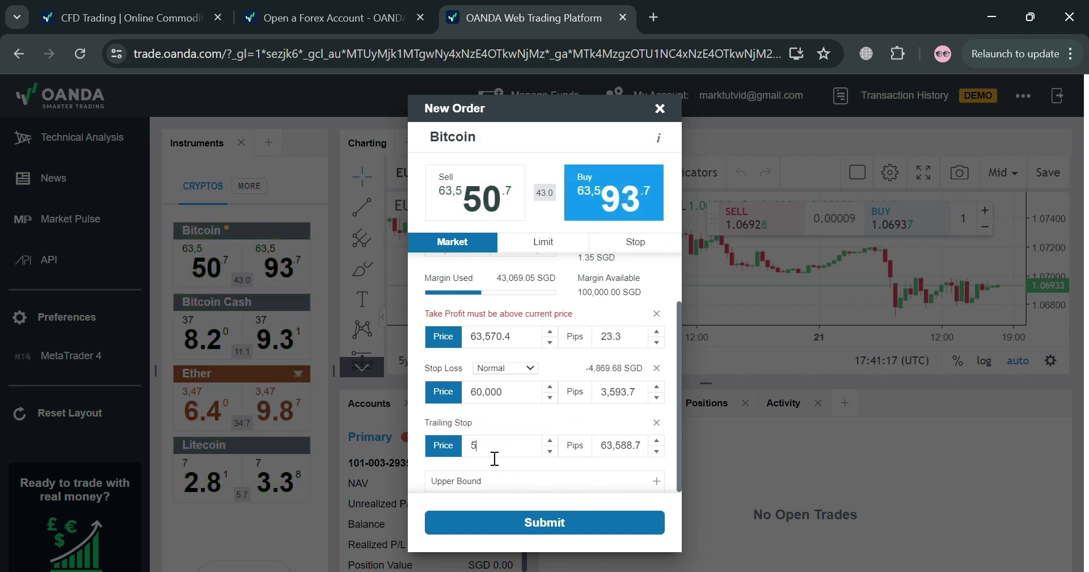
type("9")
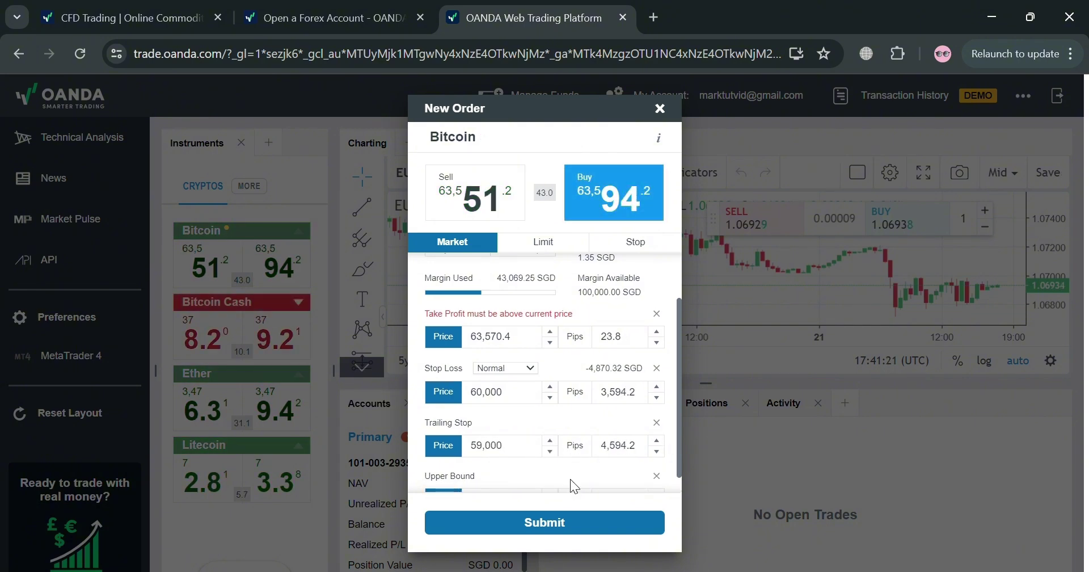
Step: Add an upper bound of 69,000 to the Bitcoin order
left_click(570, 480)
left_click(509, 485)
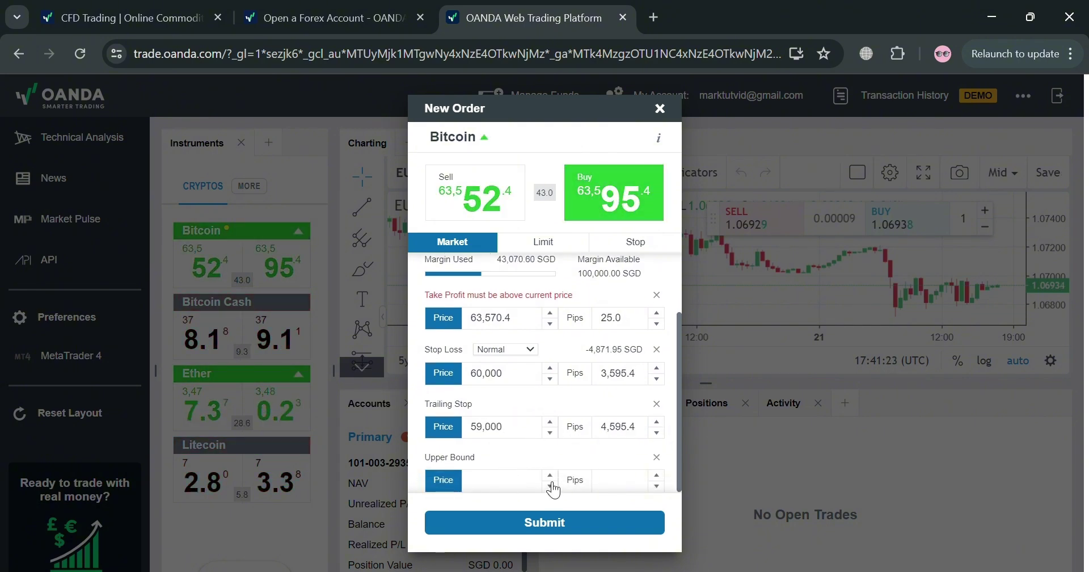
type("5")
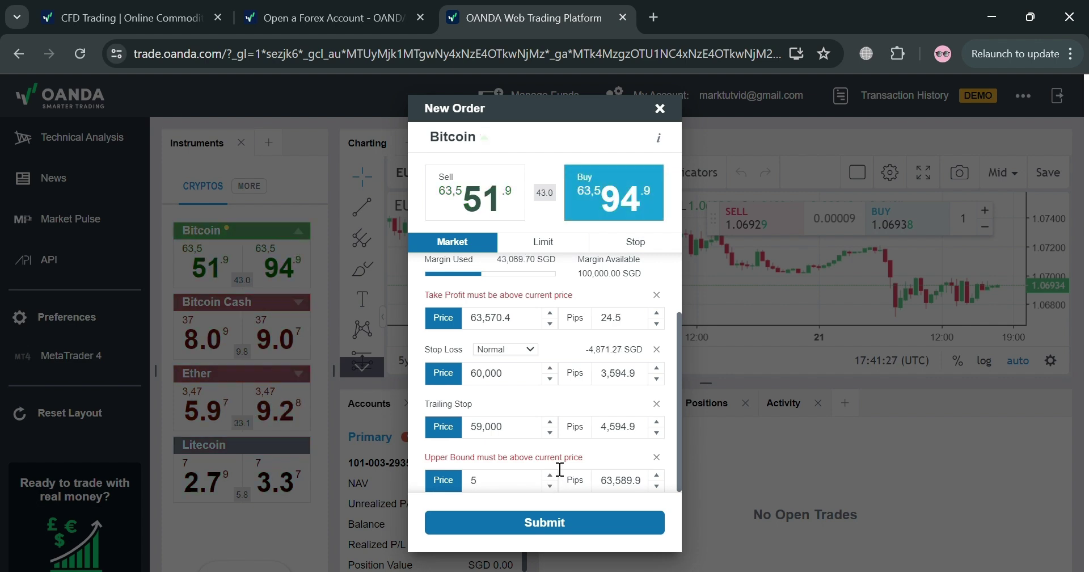
key("BackSpace")
type("6")
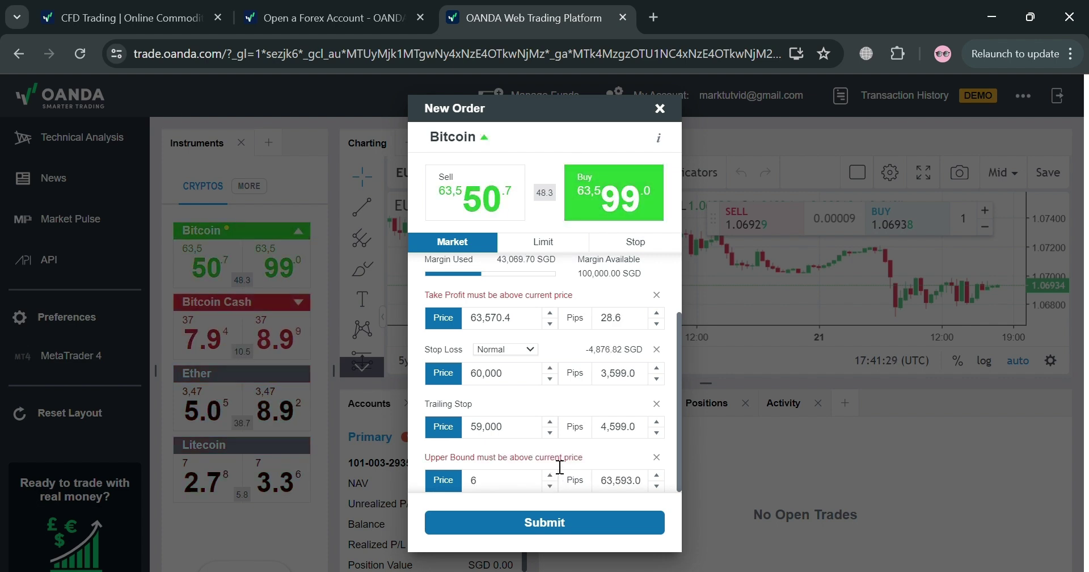
type("9,000")
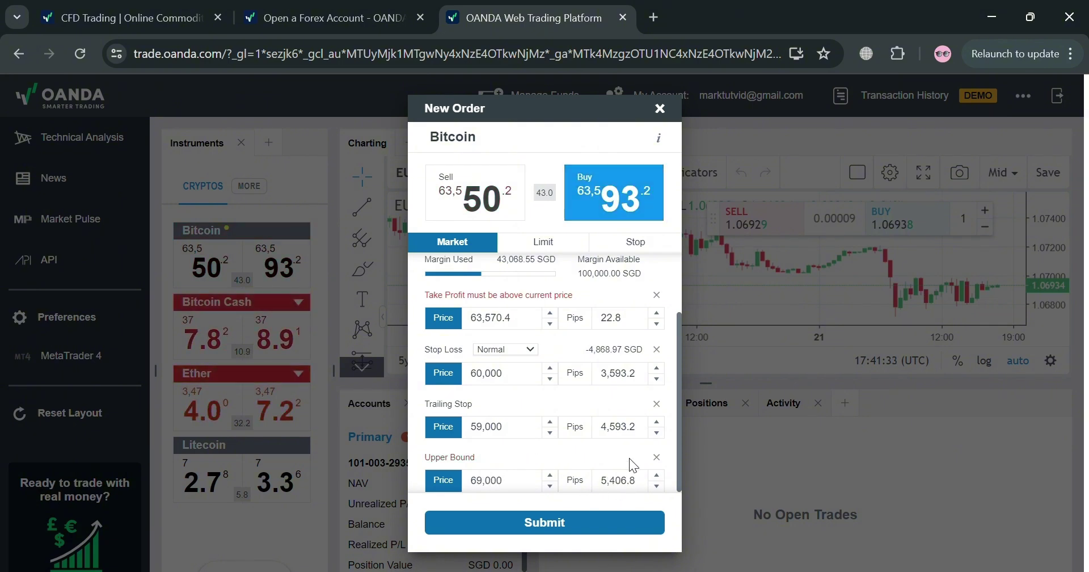
Step: Remove the upper bound and trailing stop, then try a limit order and edit its price
left_click(657, 456)
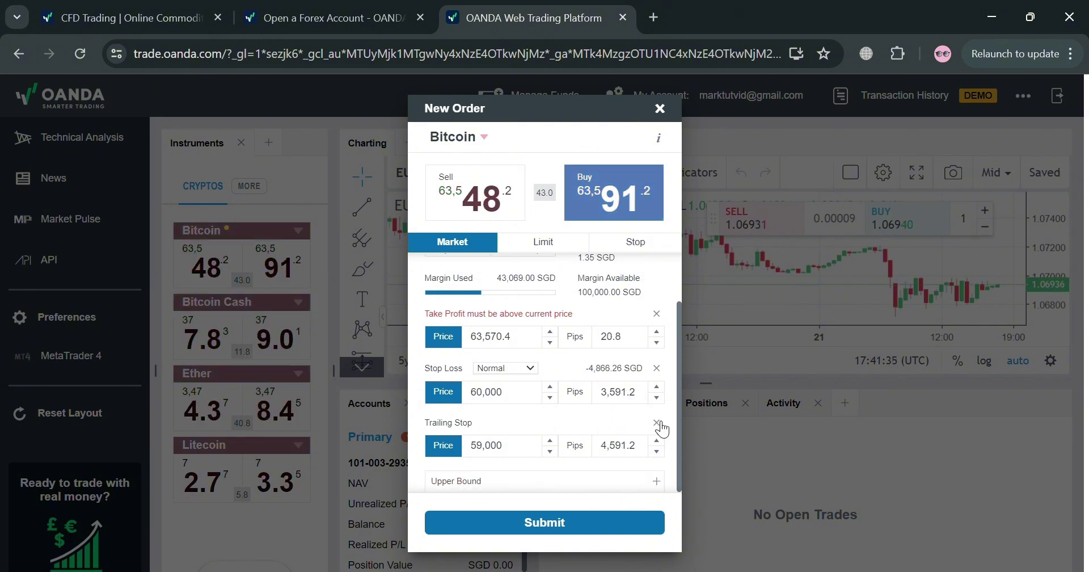
left_click(656, 422)
scroll(587, 436, "up", 1)
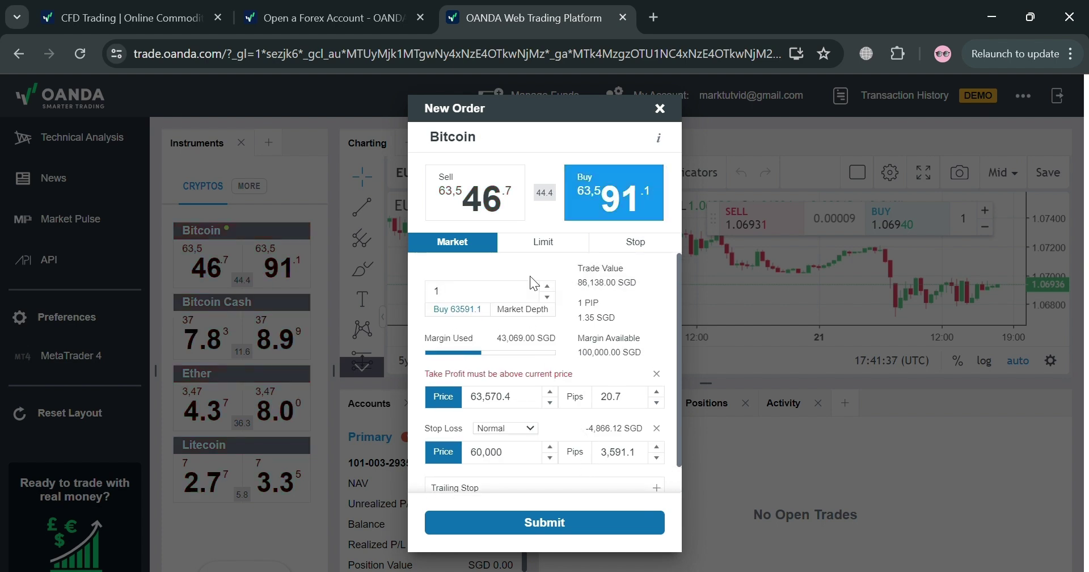
left_click(549, 245)
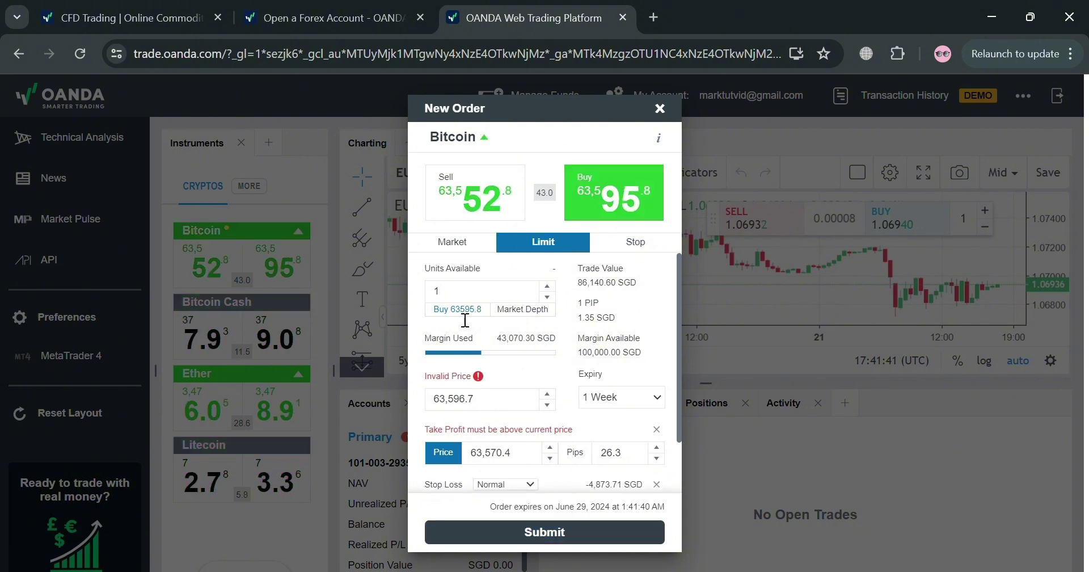
left_click(474, 244)
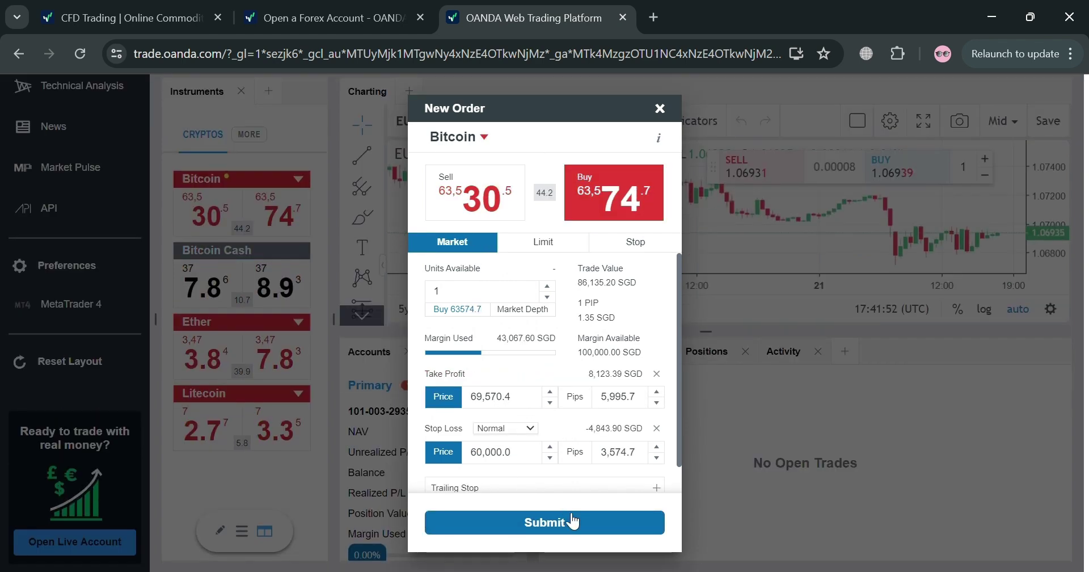
left_click(542, 243)
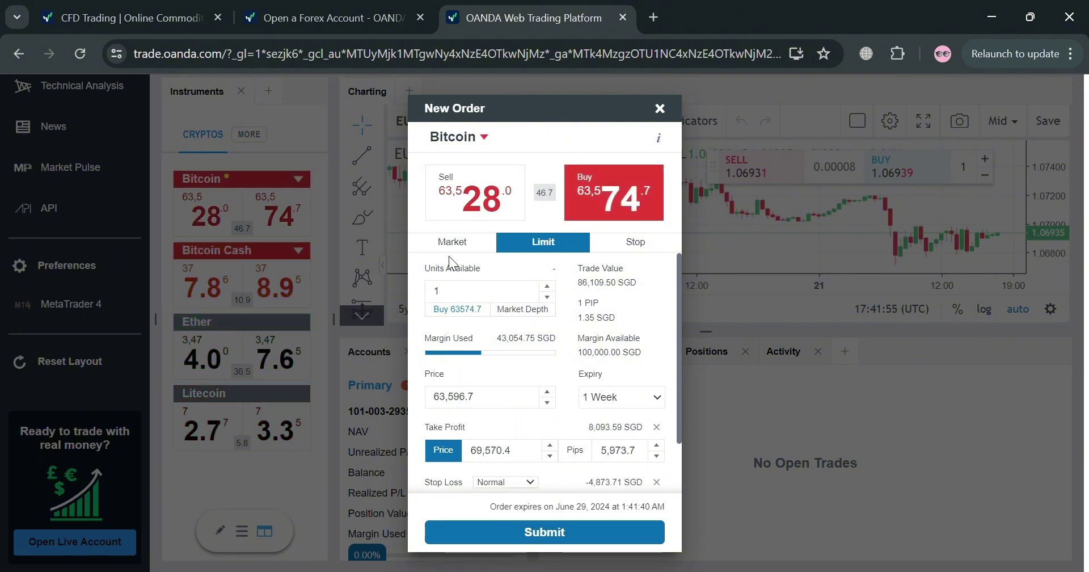
left_click(451, 242)
left_click(542, 242)
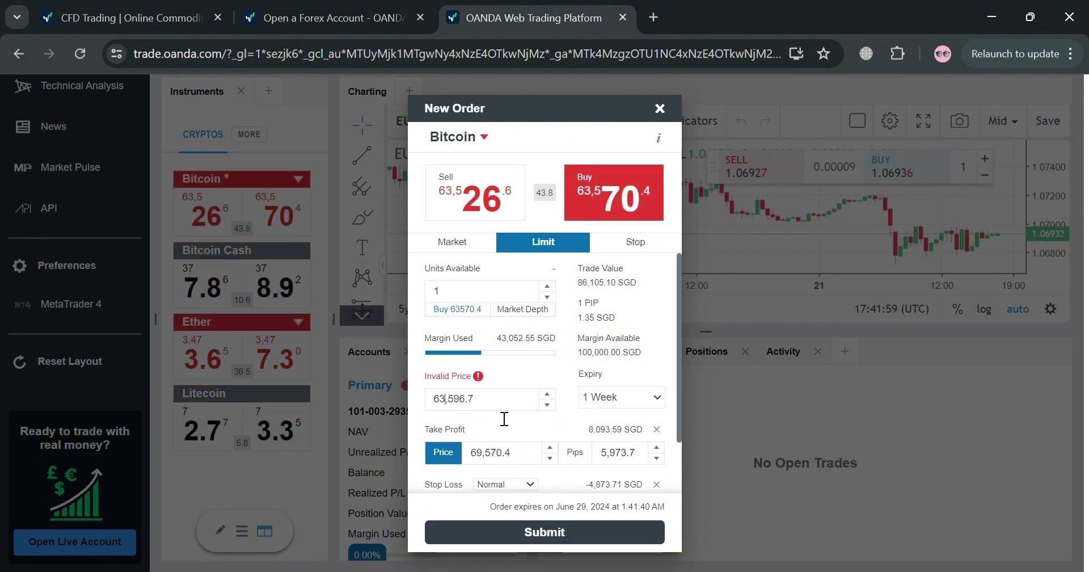
key("BackSpace")
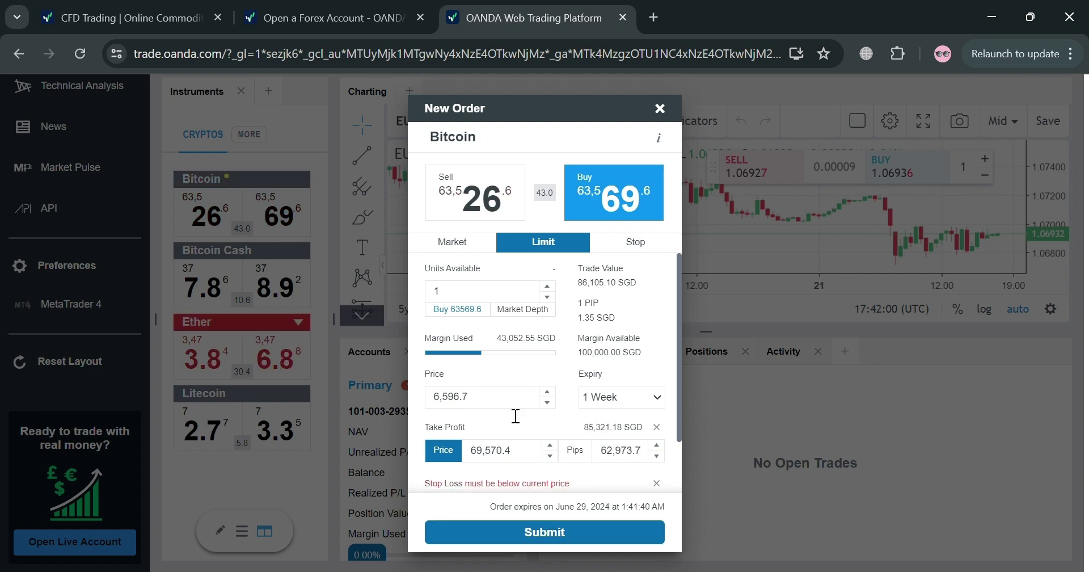
type("9")
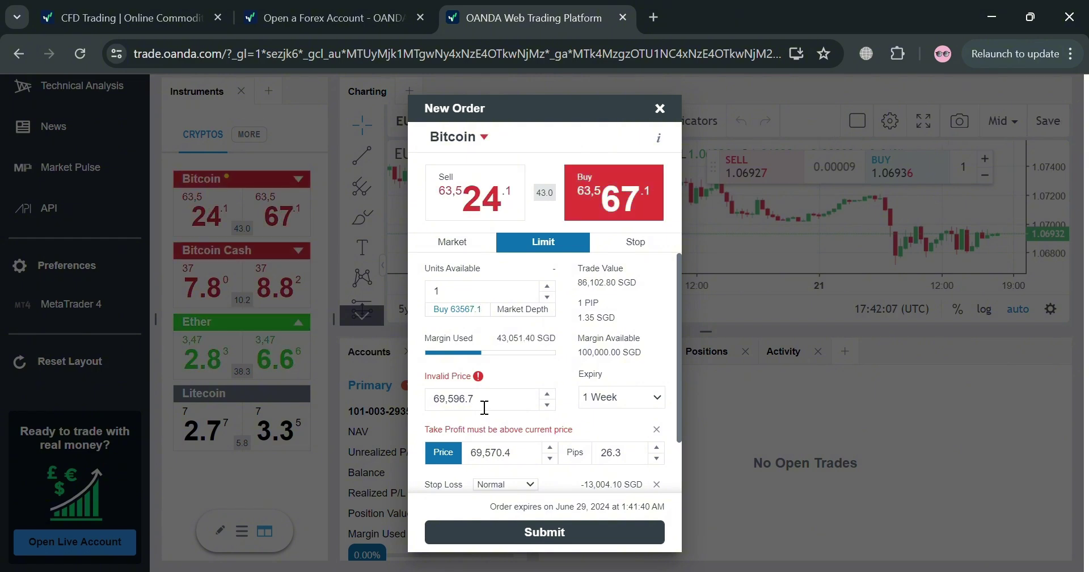
Step: Remove the take-profit and stop-loss levels and switch back to a market order
left_click(657, 429)
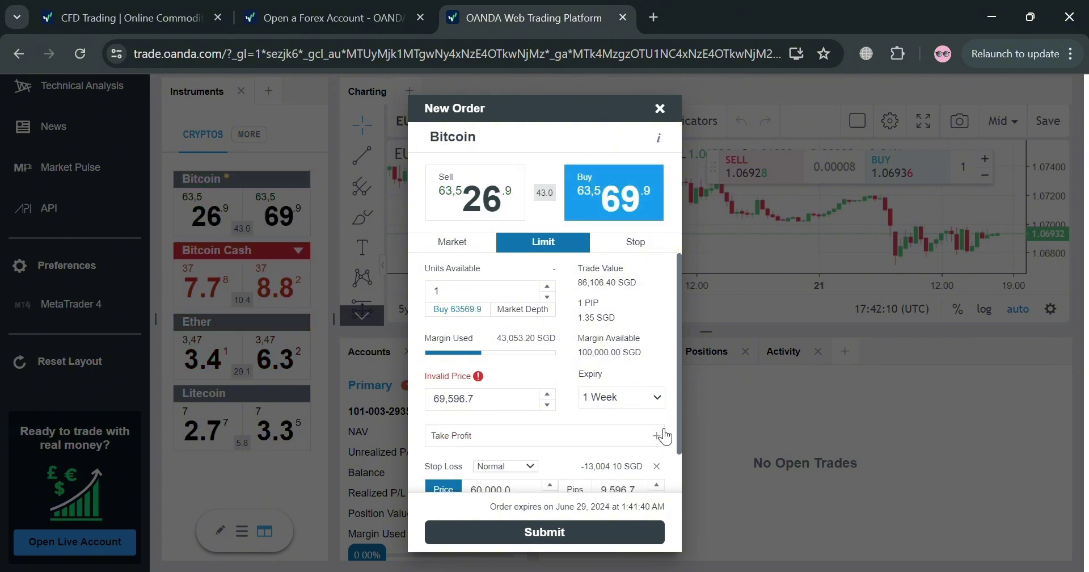
scroll(658, 425, "down", 1)
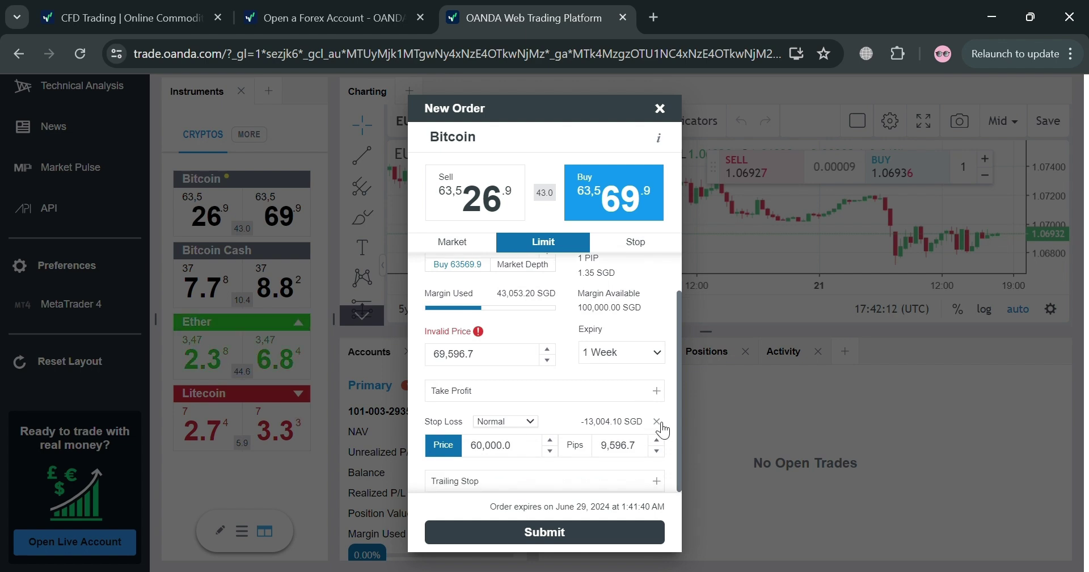
left_click(658, 422)
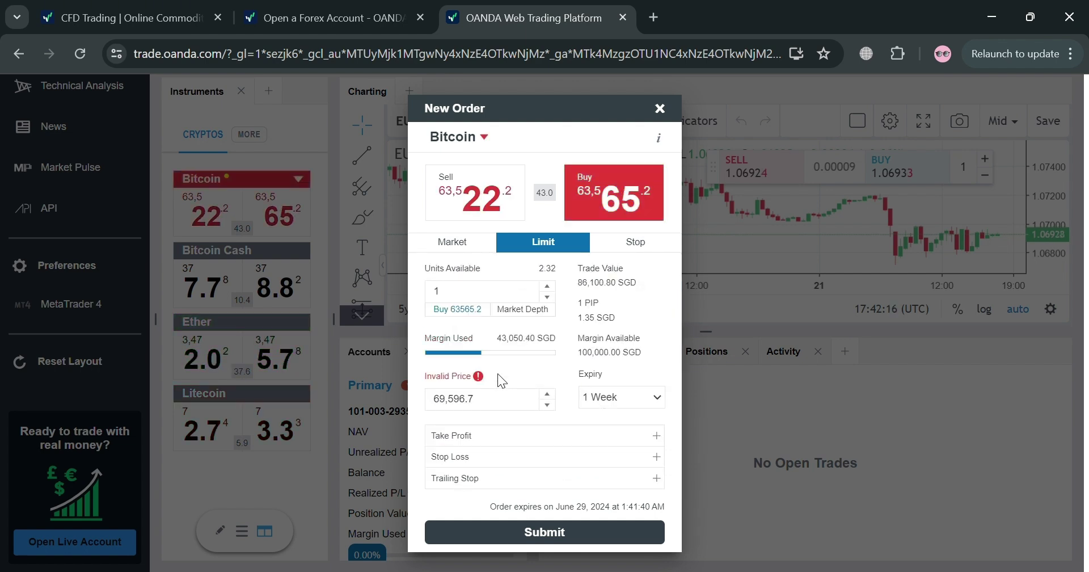
left_click(500, 408)
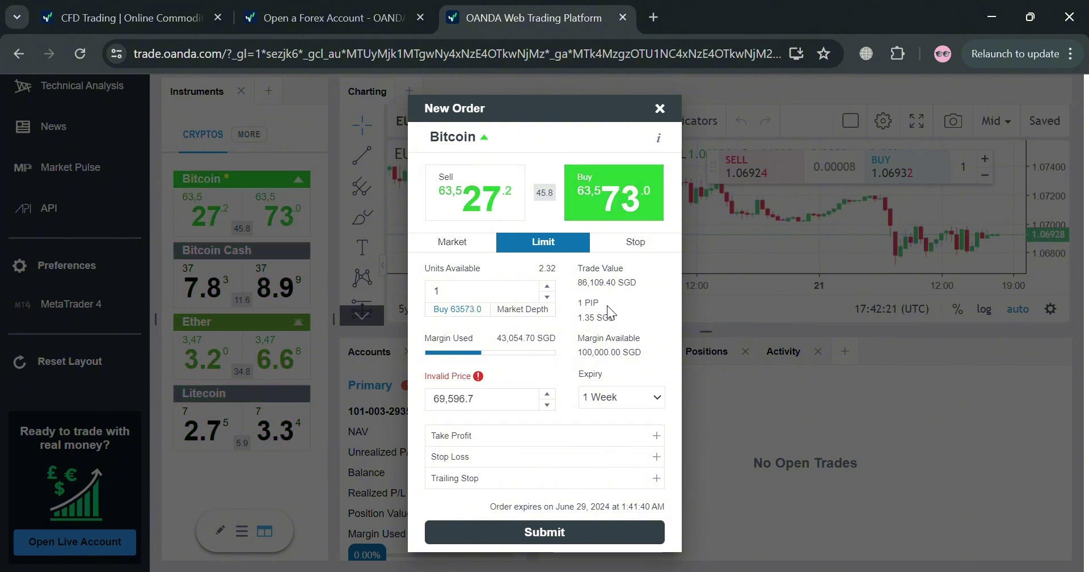
left_click(465, 233)
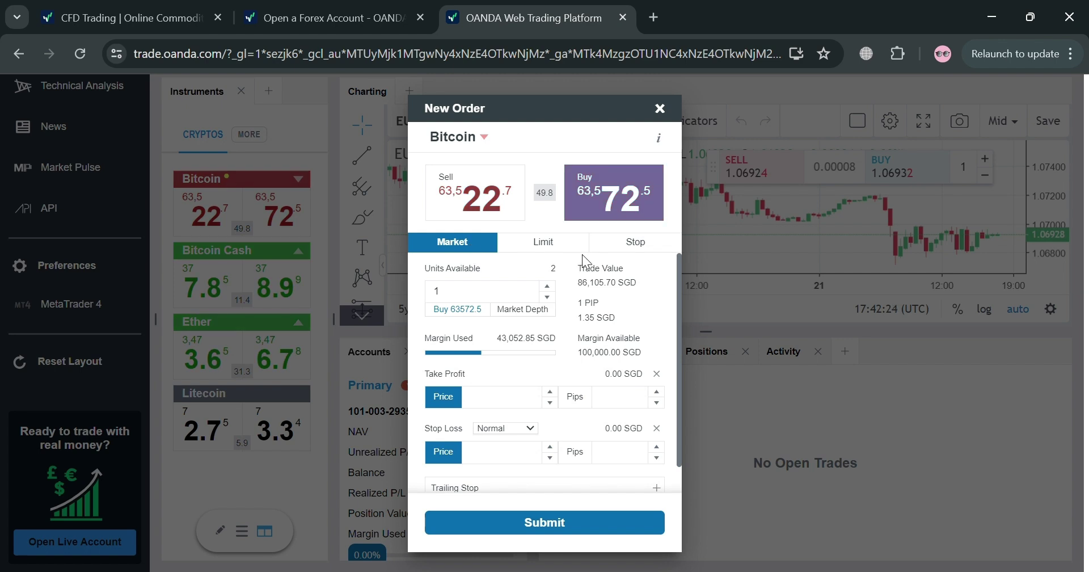
Step: Glance at the Stop order type, then submit the 1-unit Bitcoin market buy
left_click(627, 250)
scroll(532, 420, "up", 1)
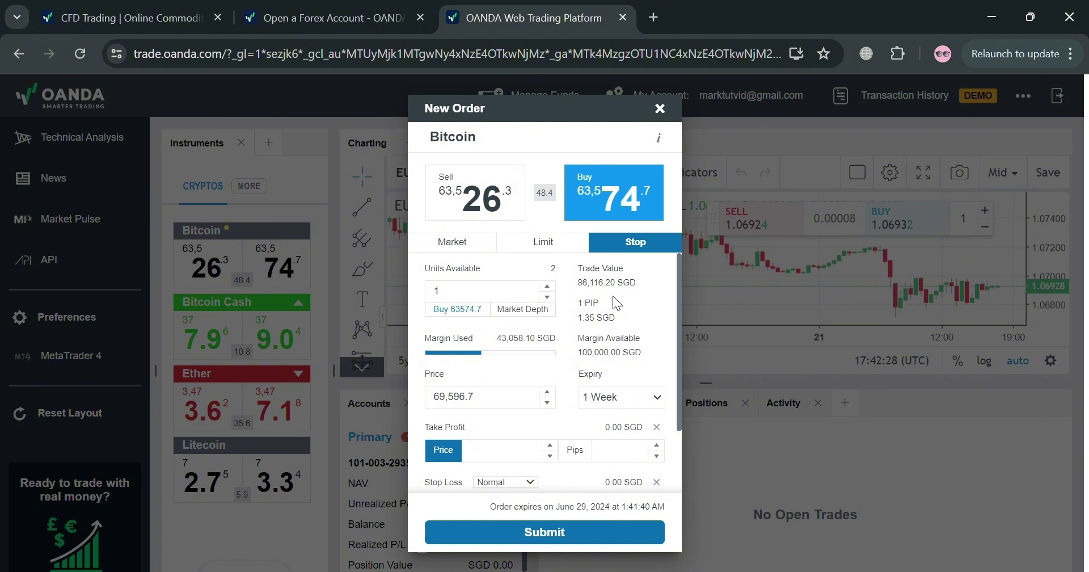
left_click(453, 244)
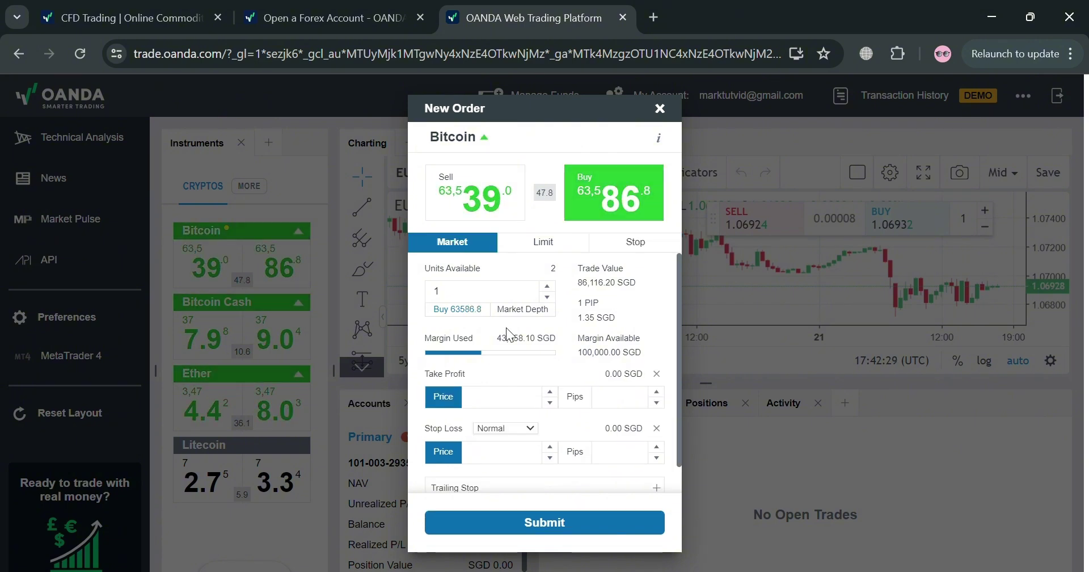
left_click(599, 523)
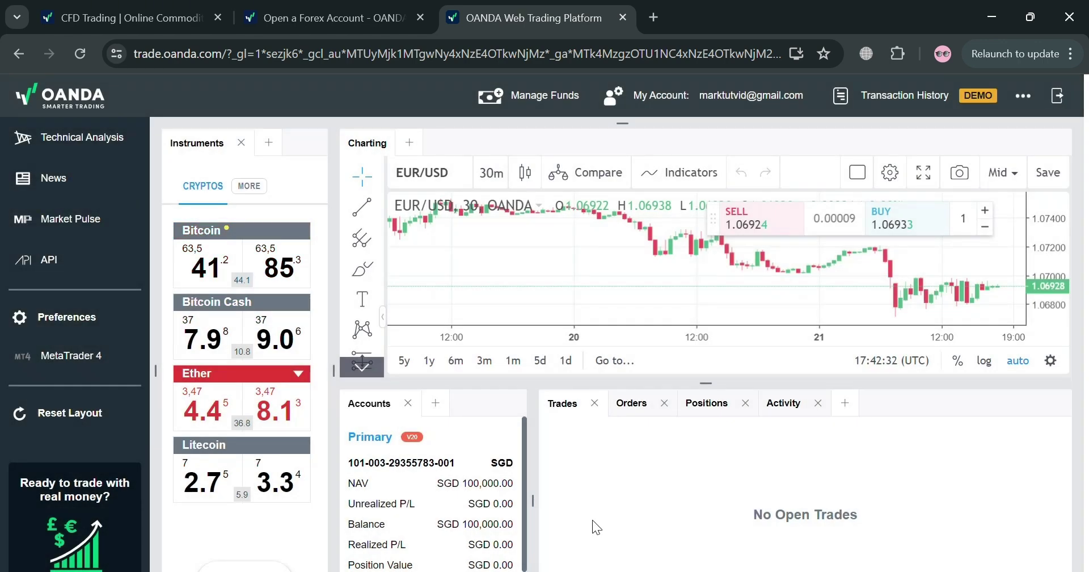
Step: Verify the 1-unit BTC/USD long in Trades and confirm the Orders list has nothing pending
scroll(419, 469, "down", 5)
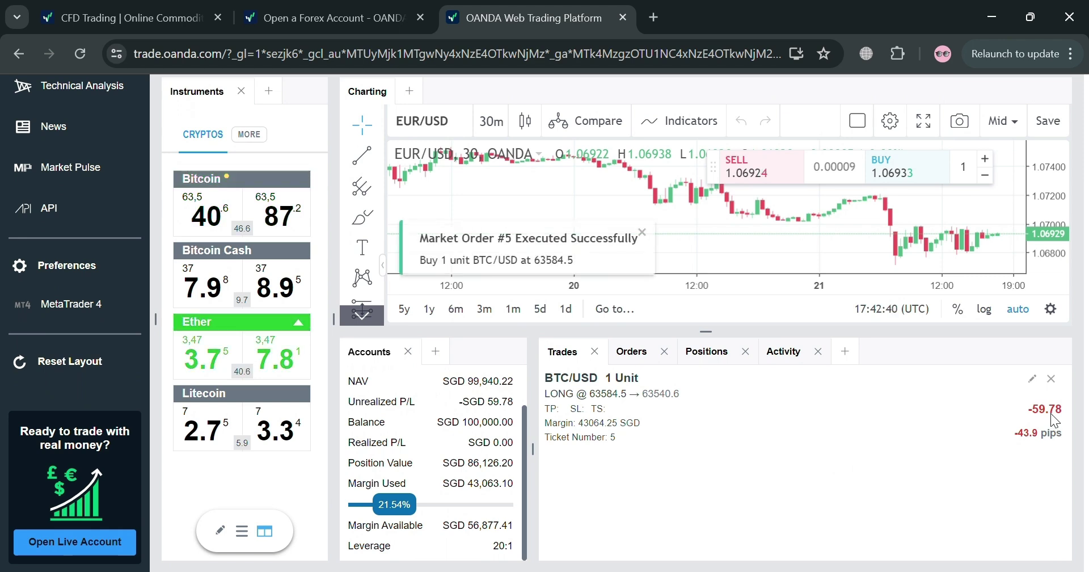
left_click(640, 351)
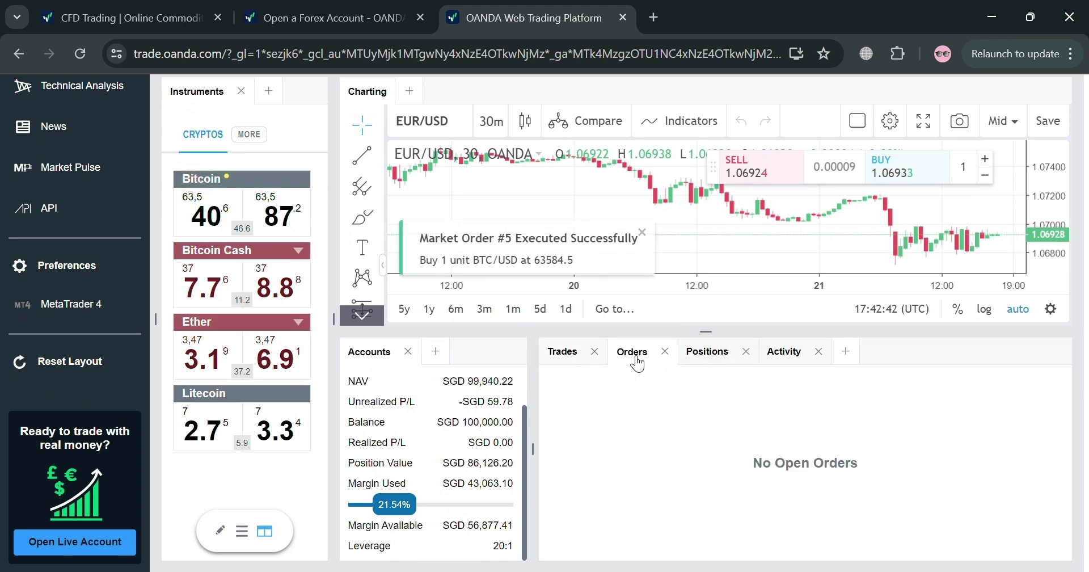
left_click(567, 349)
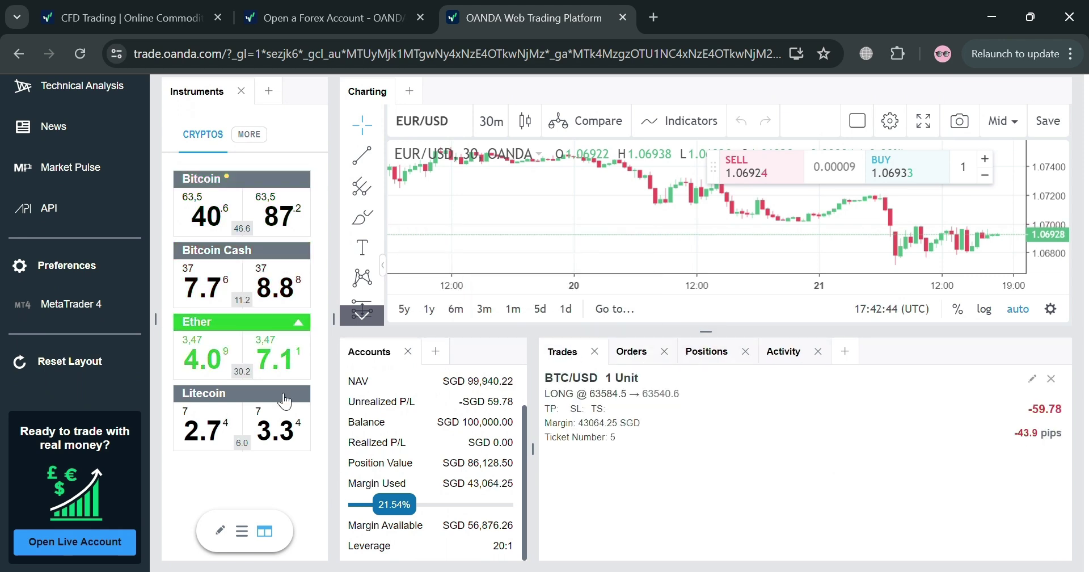
scroll(288, 424, "up", 1)
Step: Switch the instruments list to FOREX, find EUR/CAD and open a buy ticket for it
left_click(249, 186)
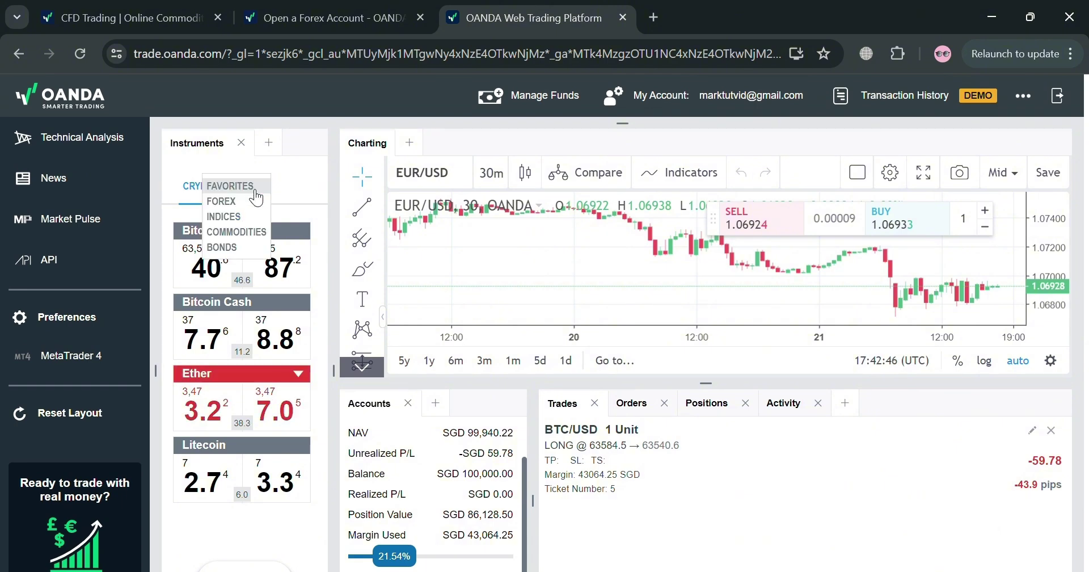
left_click(238, 201)
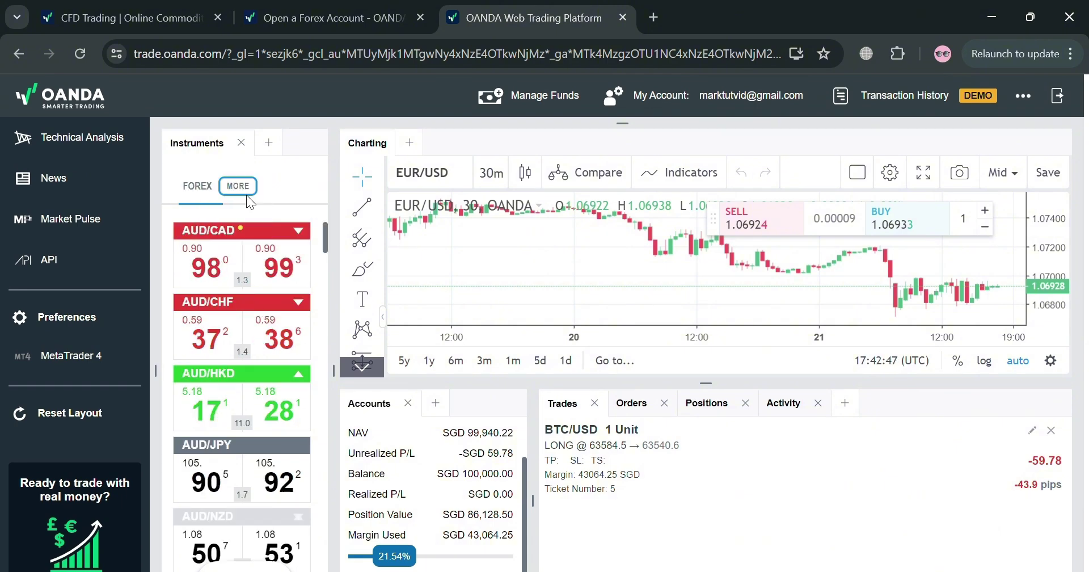
scroll(297, 313, "down", 5)
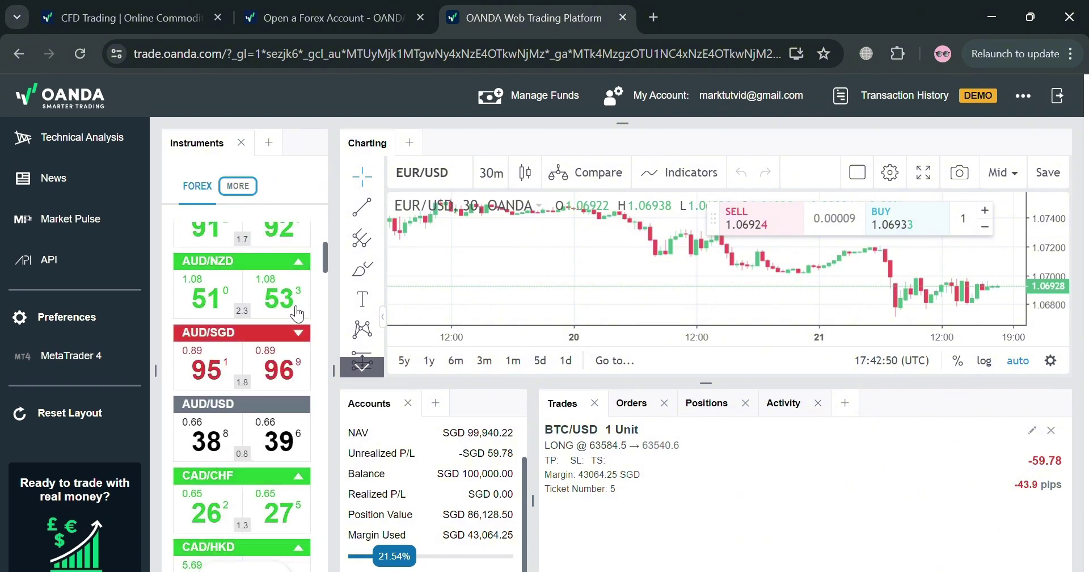
scroll(297, 313, "down", 6)
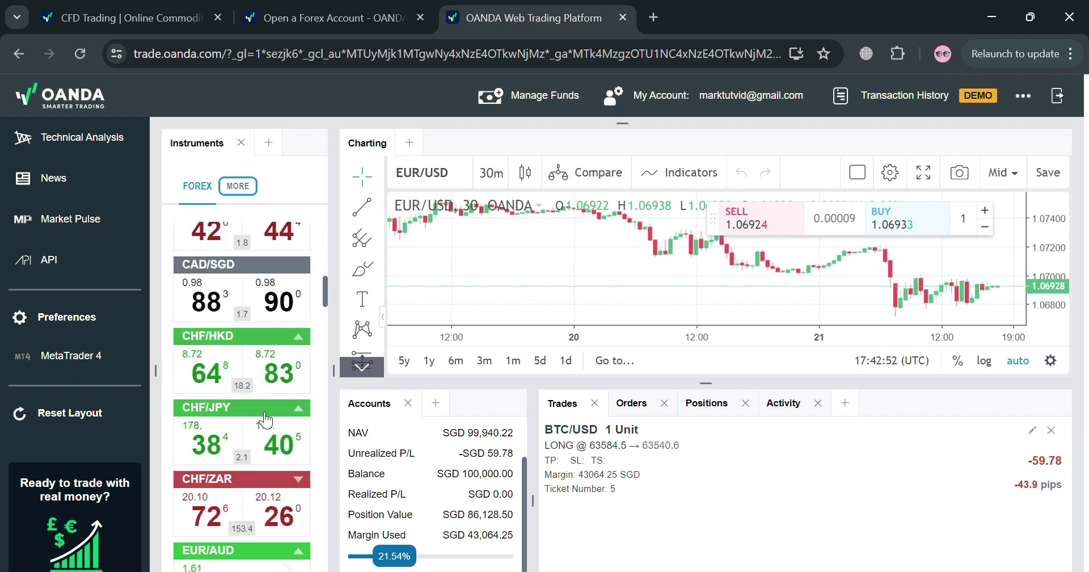
scroll(265, 418, "down", 6)
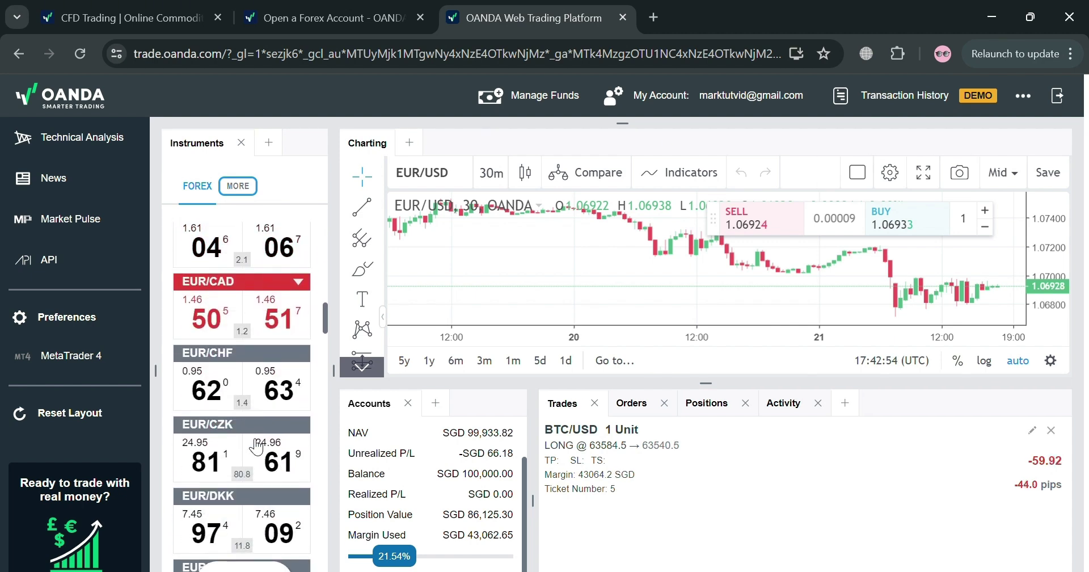
scroll(229, 320, "up", 2)
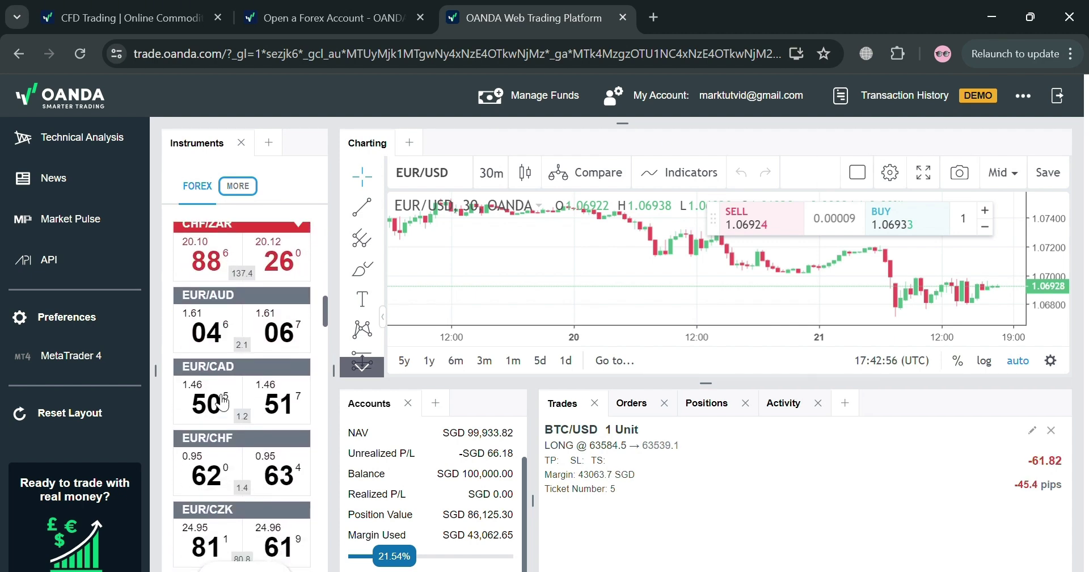
left_click(286, 395)
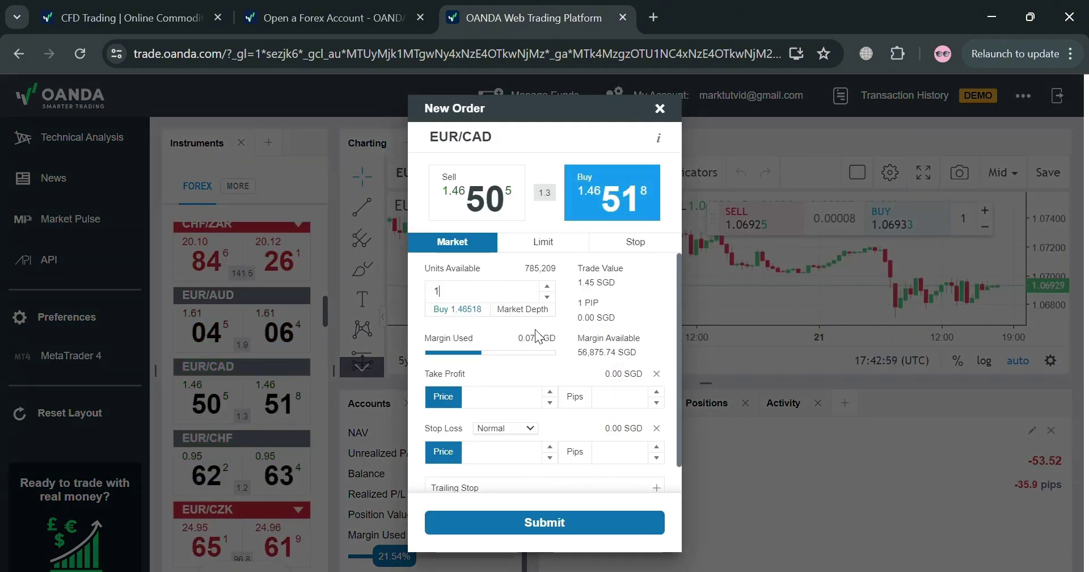
Step: Change the EUR/CAD order size to 20 units, worth 28.98 SGD with 1.45 SGD margin
key("BackSpace")
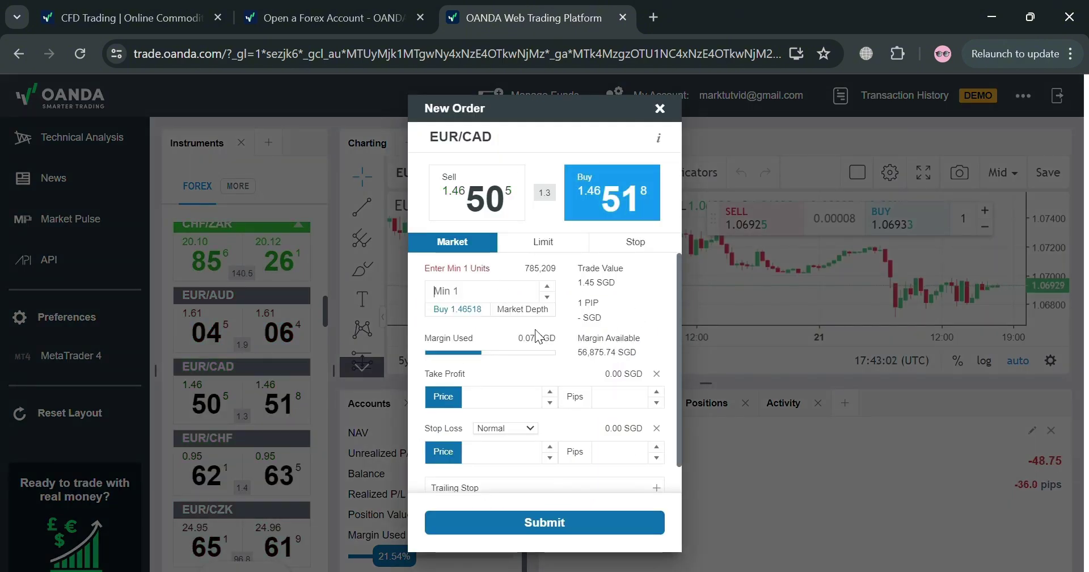
type("55")
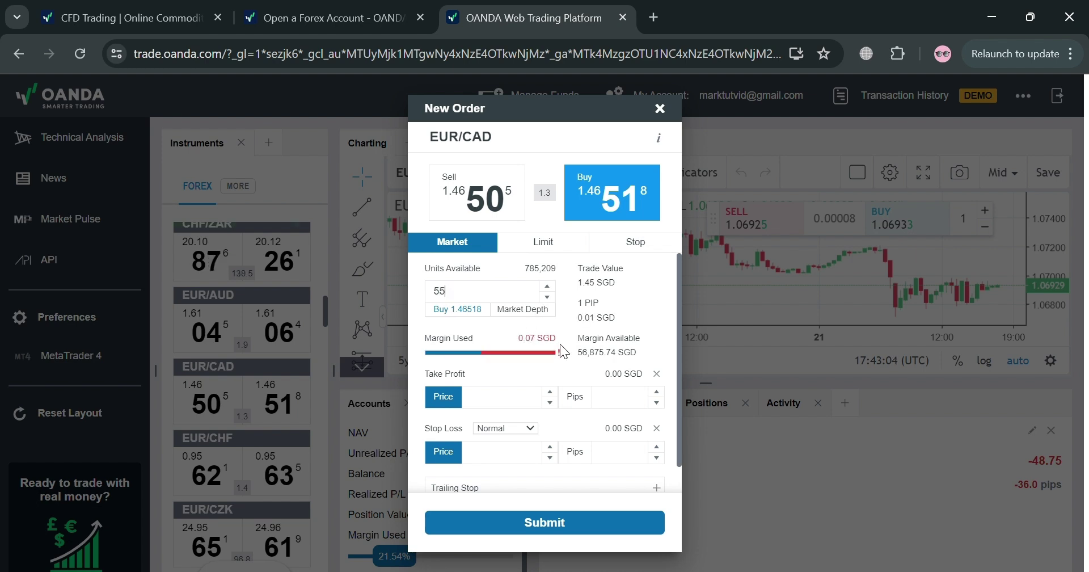
key("BackSpace")
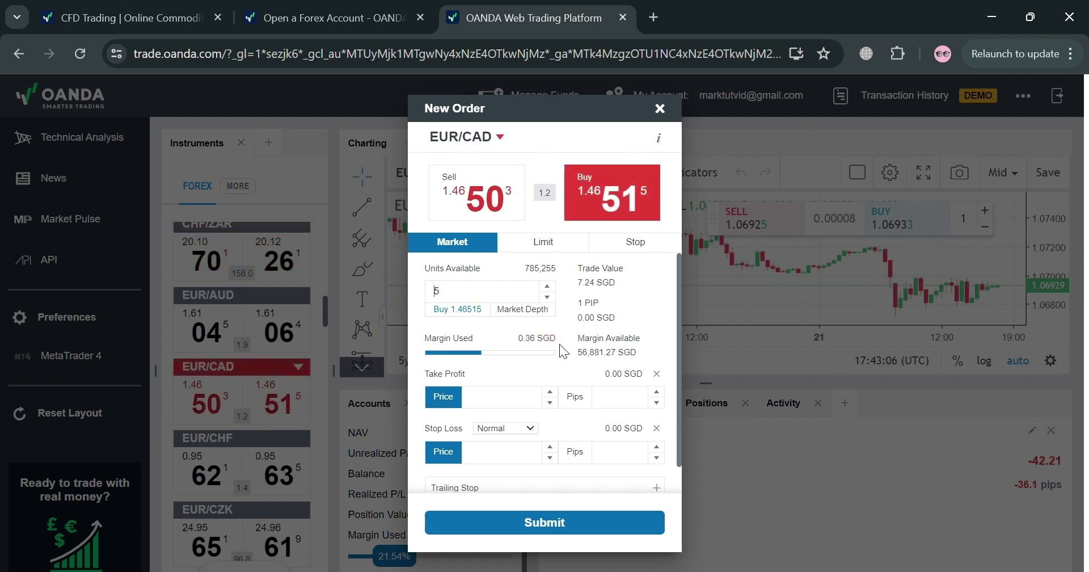
key("BackSpace")
type("20")
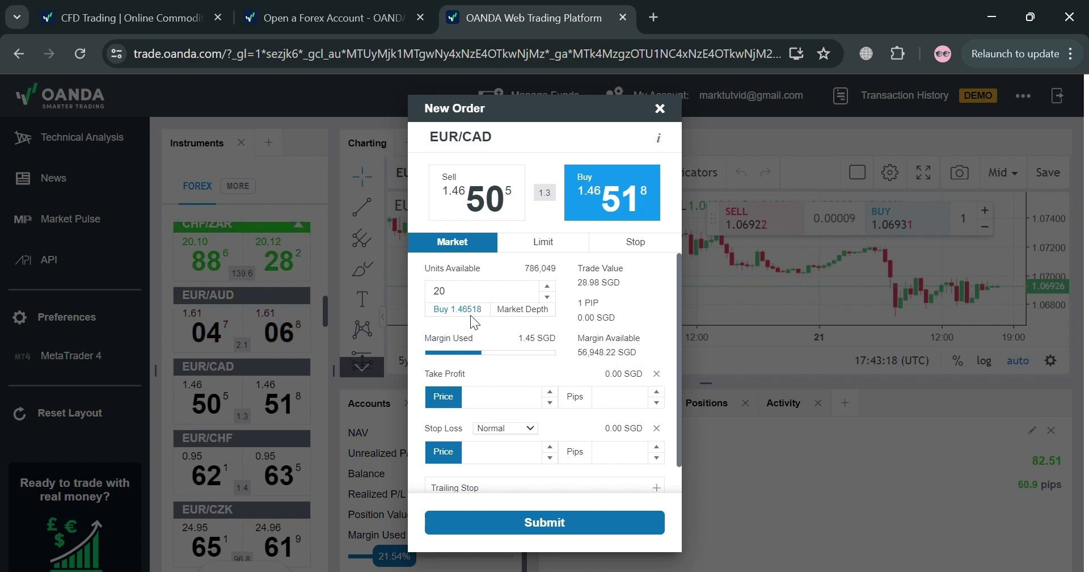
scroll(556, 358, "down", 1)
Step: Correct the EUR/CAD take-profit price to 1.9
left_click(539, 284)
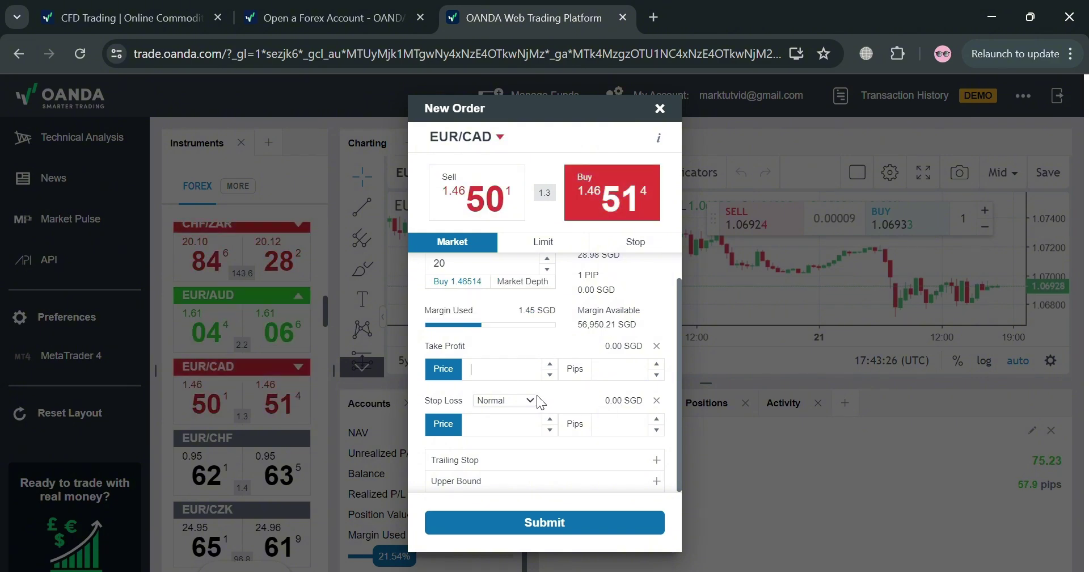
type("13")
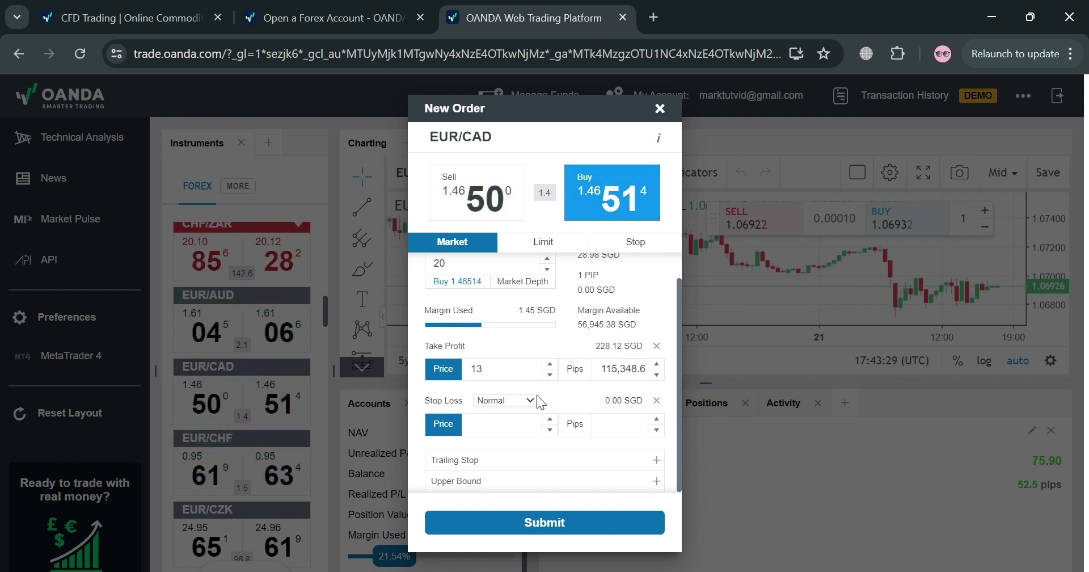
key("BackSpace")
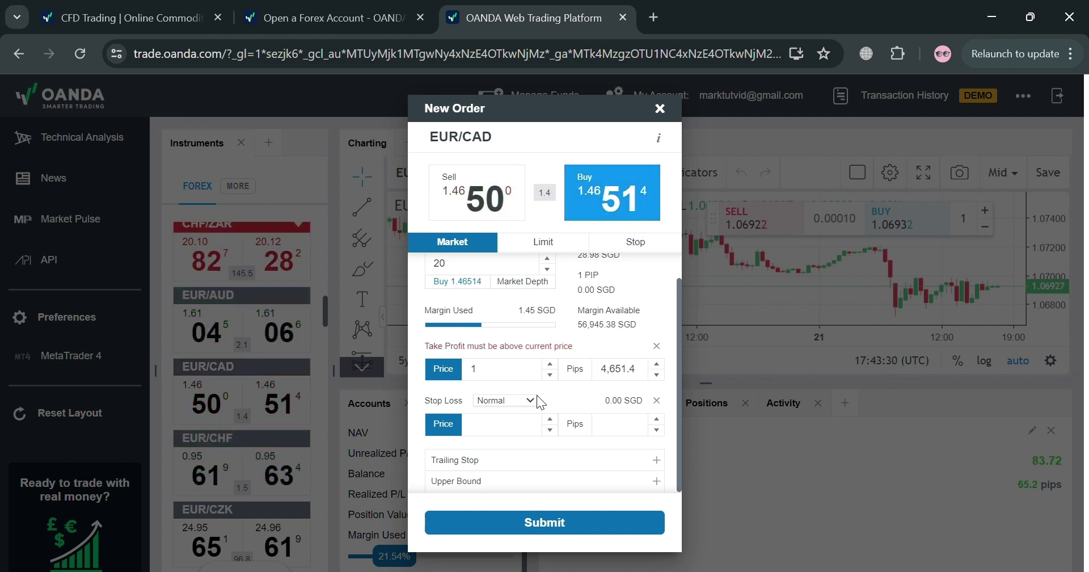
type(".9")
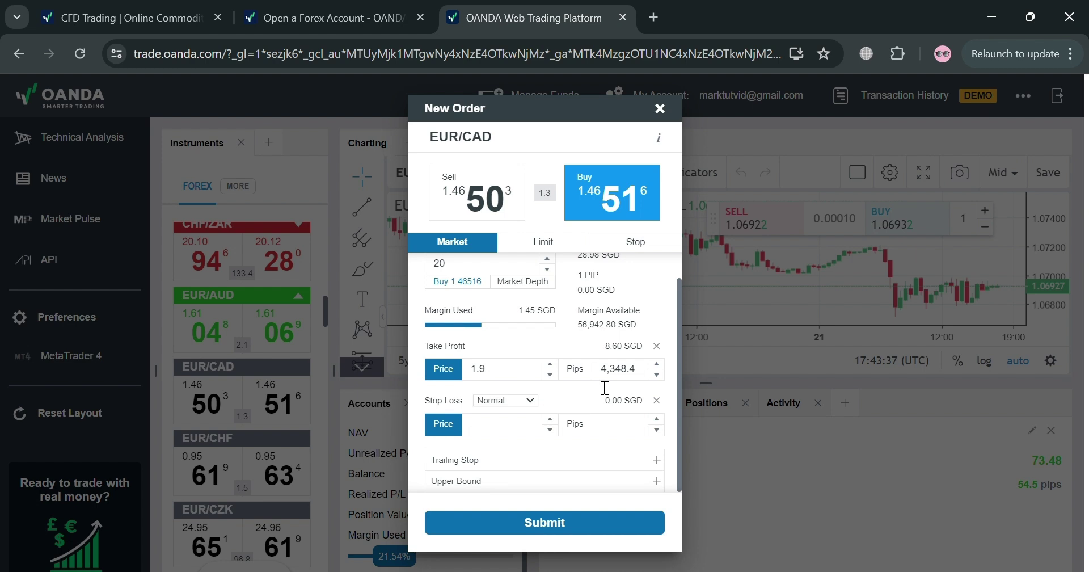
Step: Enter a stop-loss price of 0.9 on the EUR/CAD ticket
left_click(499, 433)
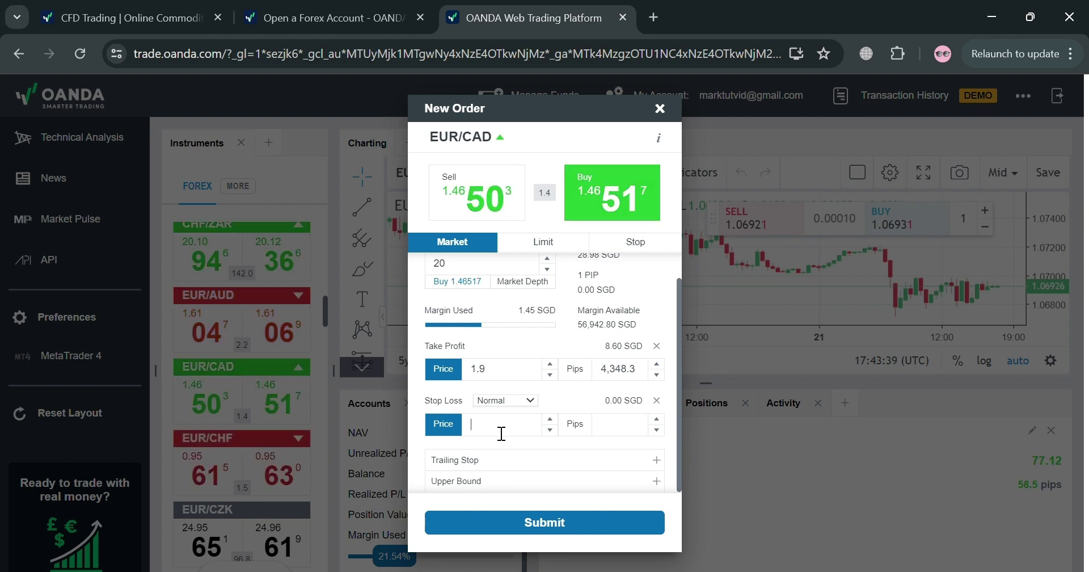
type("0.9")
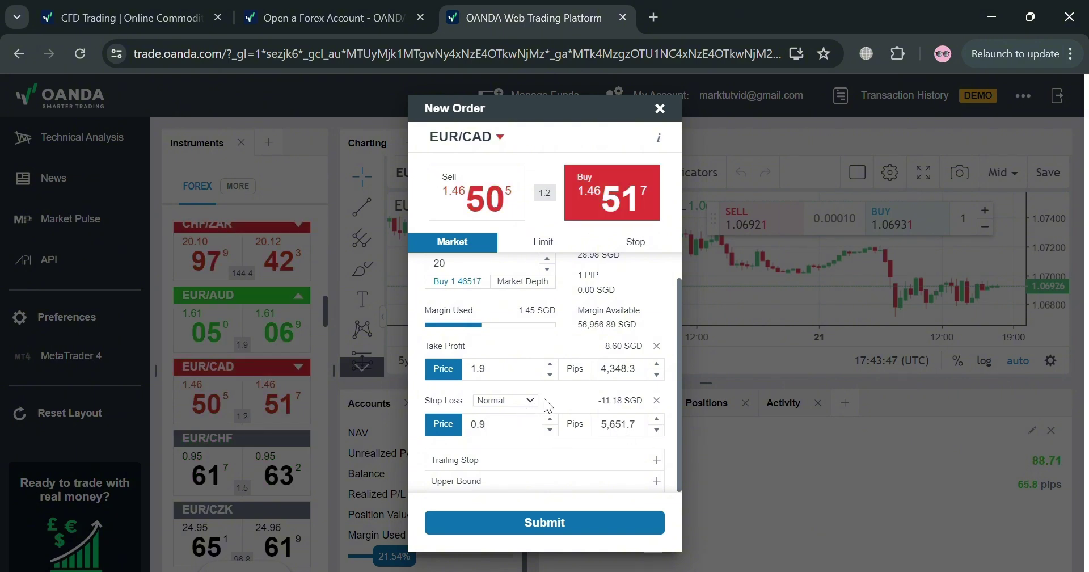
left_click(583, 461)
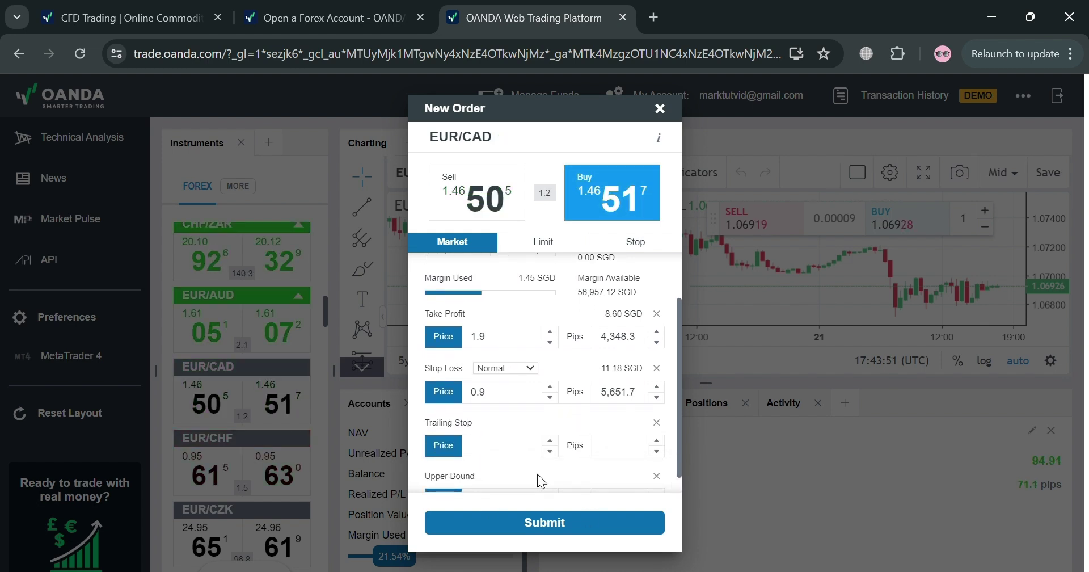
Step: Remove the trailing stop and upper bound, making it a 1-Week limit order at 1.46518
scroll(541, 481, "down", 1)
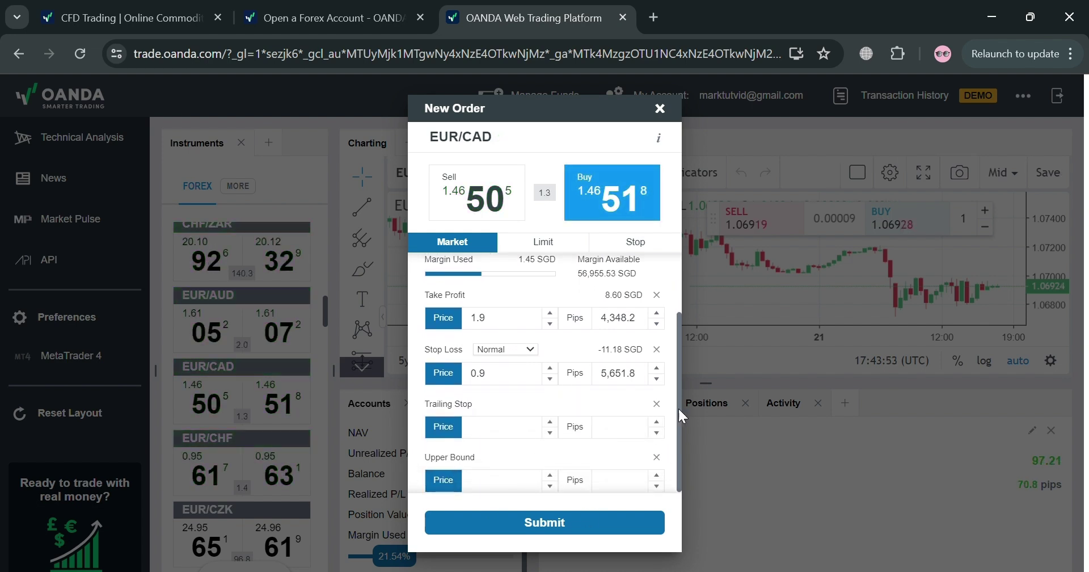
left_click(656, 404)
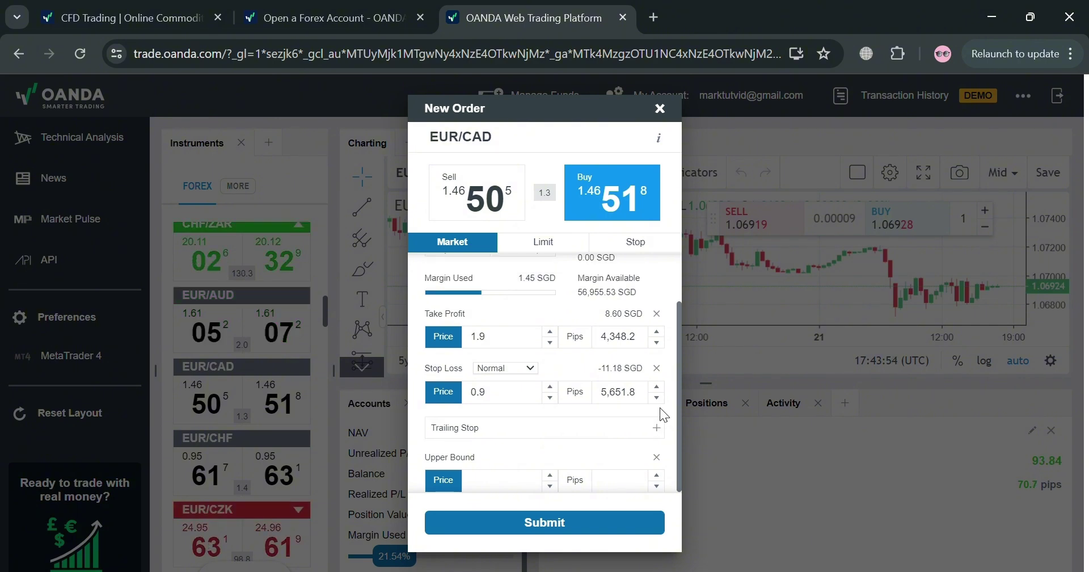
left_click(657, 457)
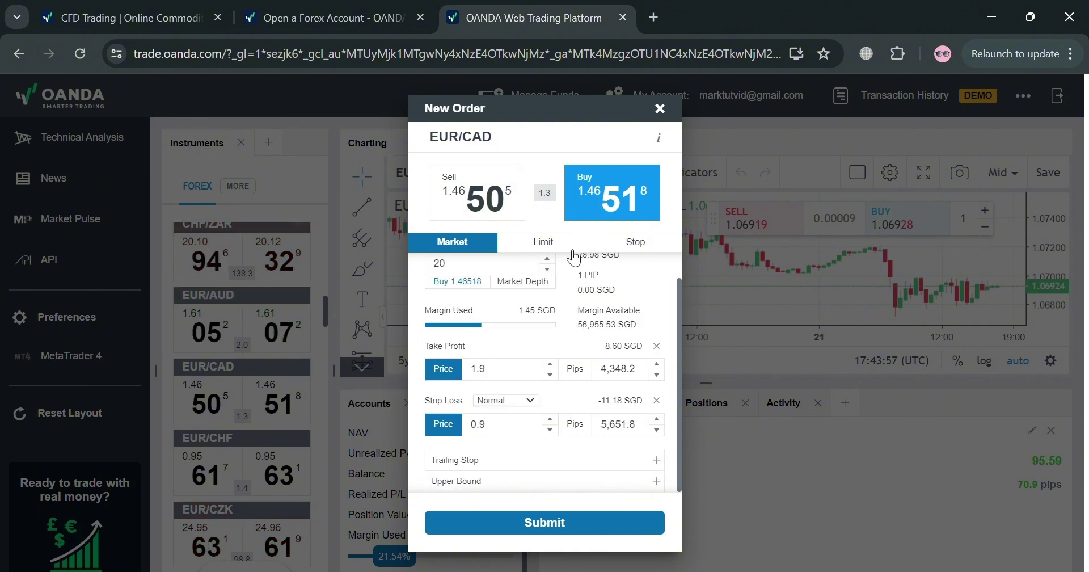
left_click(542, 242)
scroll(580, 370, "up", 2)
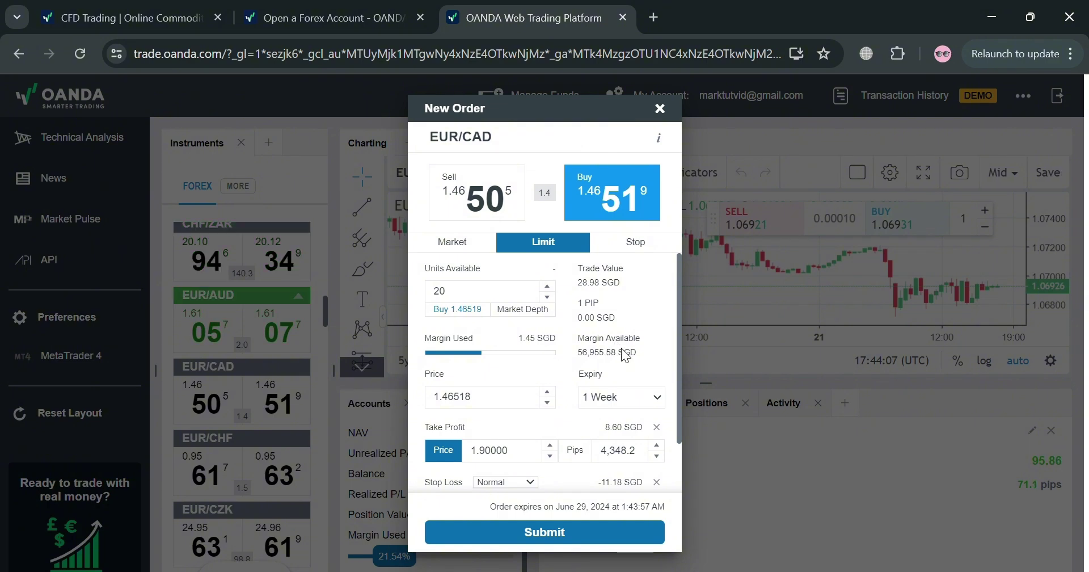
scroll(590, 454, "down", 1)
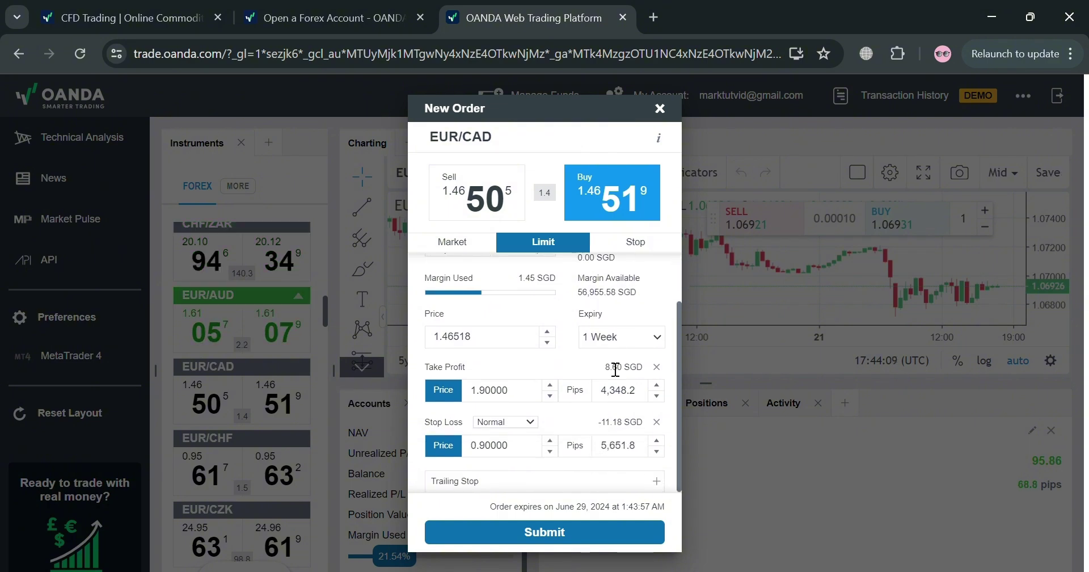
Step: Switch the ticket through the Stop and Market order types, ending on Limit
left_click(661, 247)
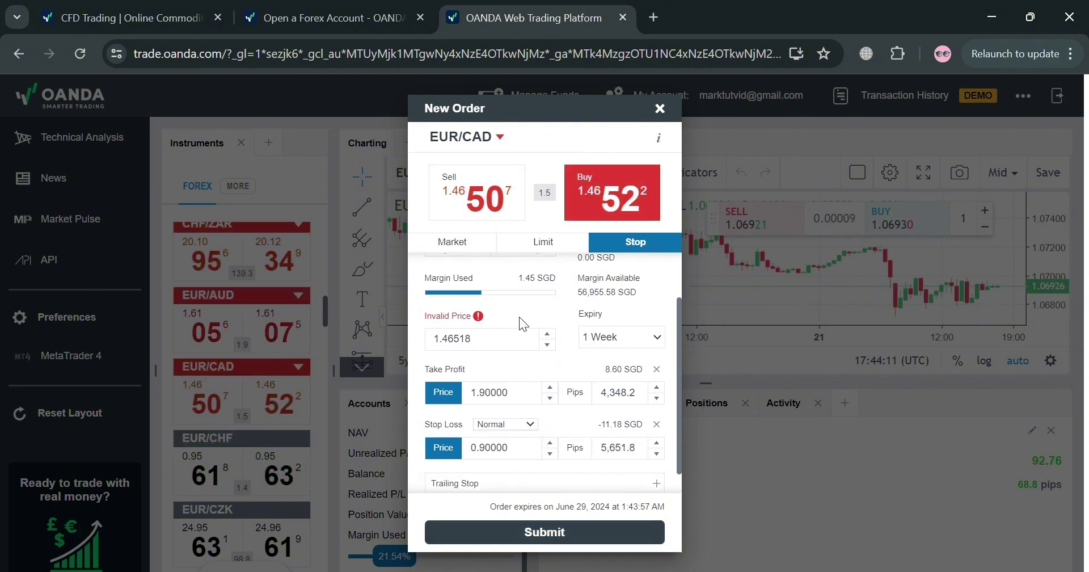
scroll(519, 340, "down", 1)
scroll(539, 448, "up", 2)
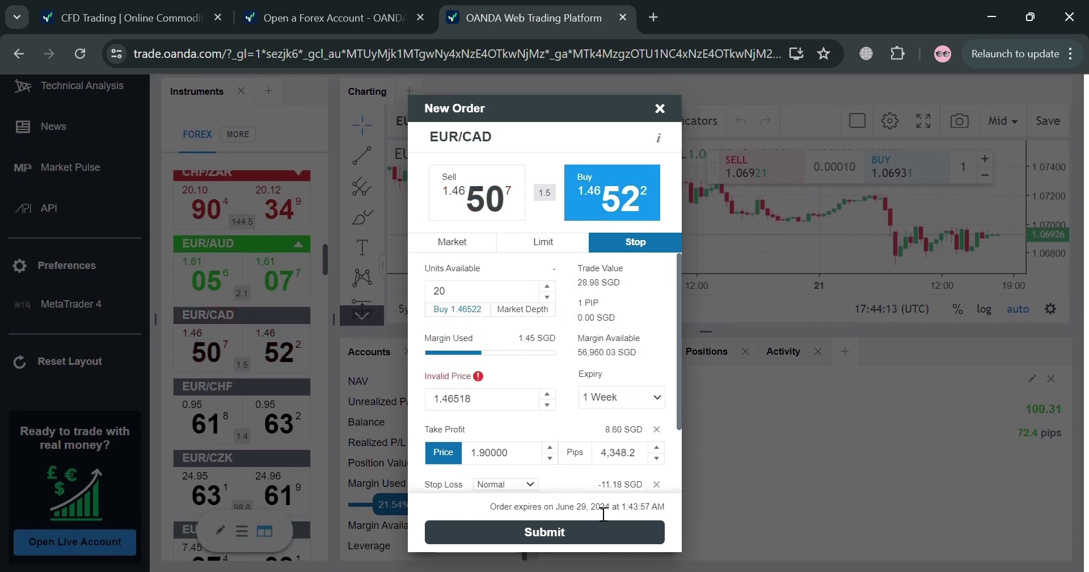
scroll(479, 340, "up", 1)
left_click(483, 250)
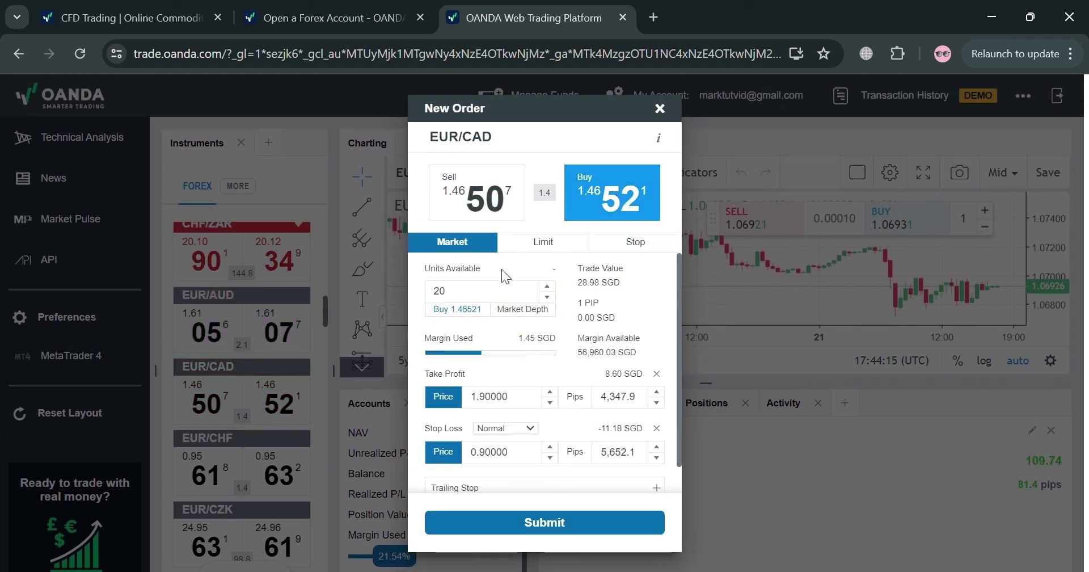
scroll(544, 518, "down", 1)
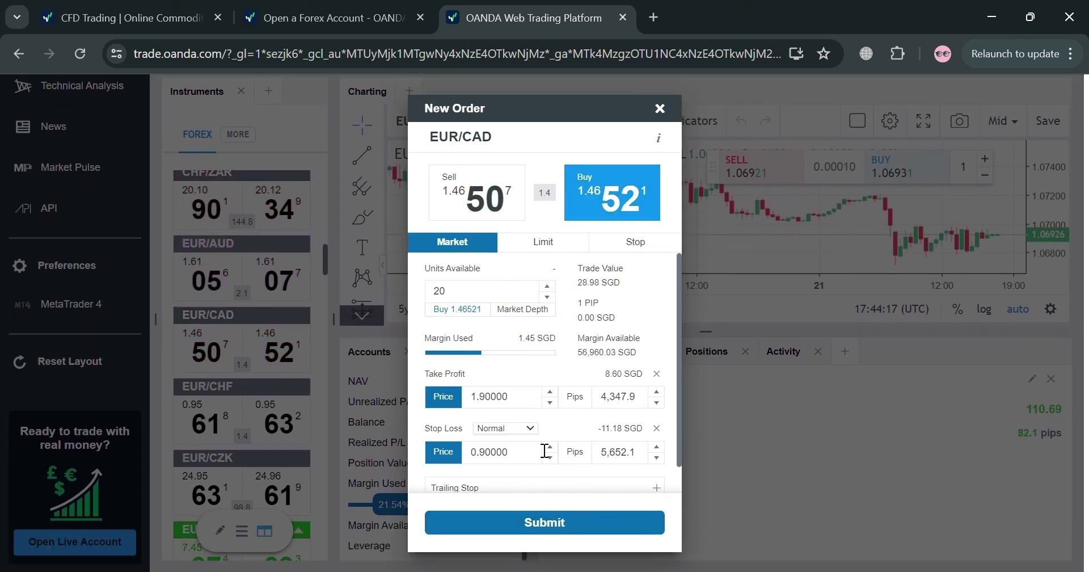
scroll(545, 470, "down", 1)
left_click(559, 250)
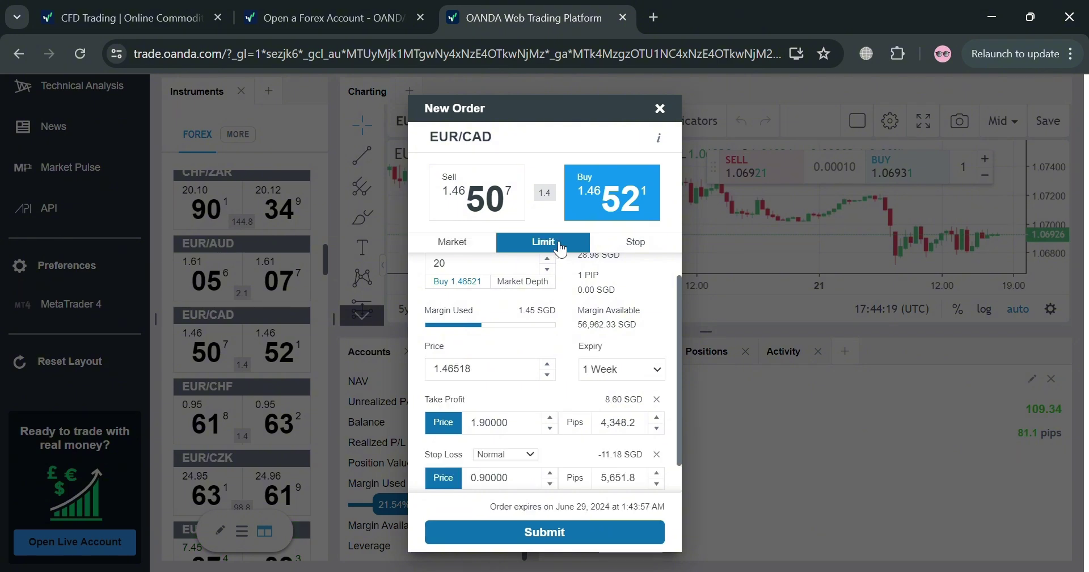
Step: Set the limit entry price to 1.40, giving take profit 9.89 SGD and stop loss -9.89 SGD
left_click_drag(511, 374, 448, 389)
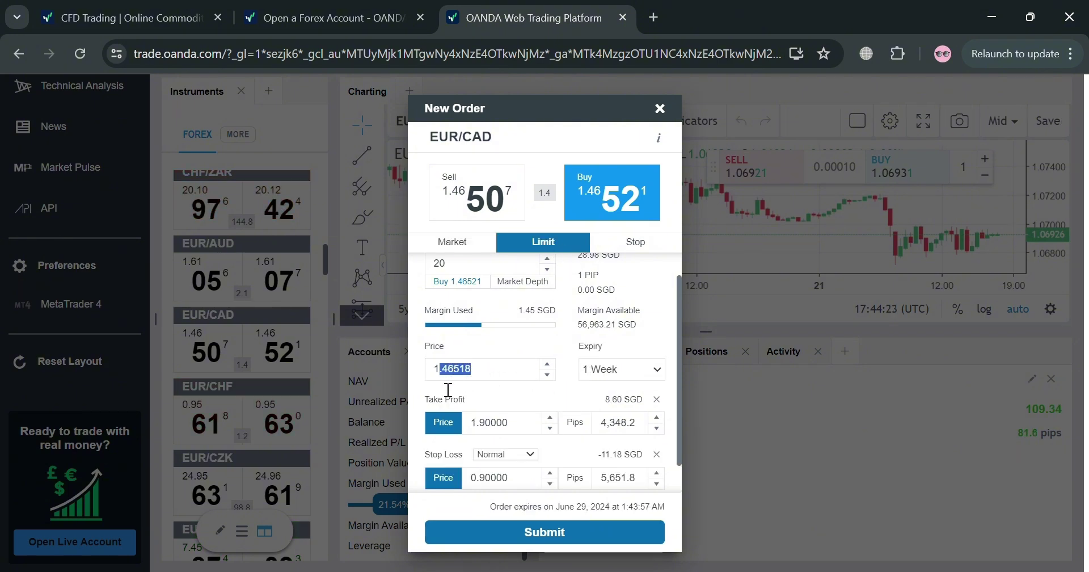
left_click(479, 245)
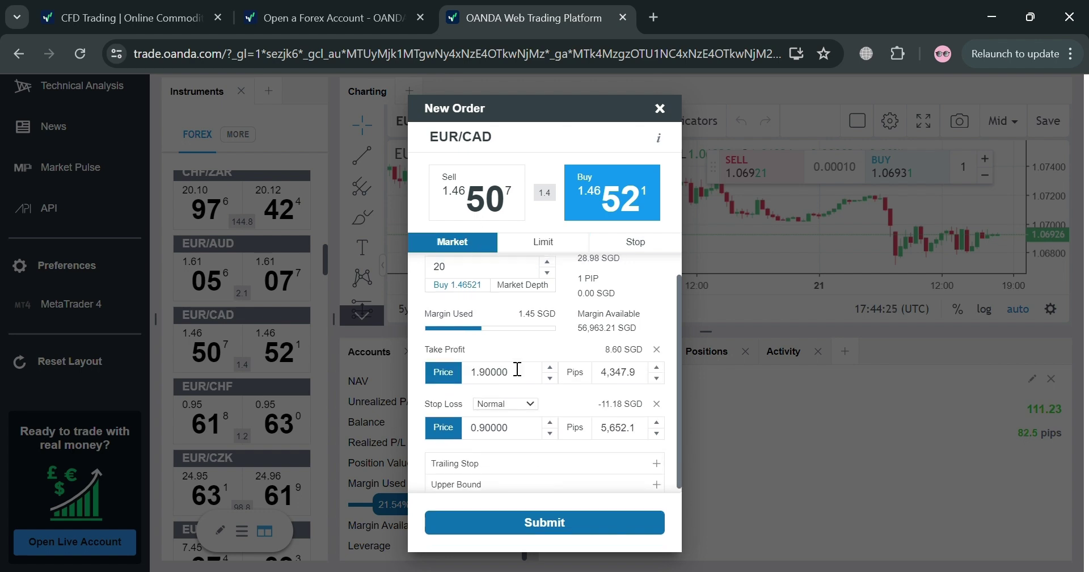
scroll(508, 352, "up", 1)
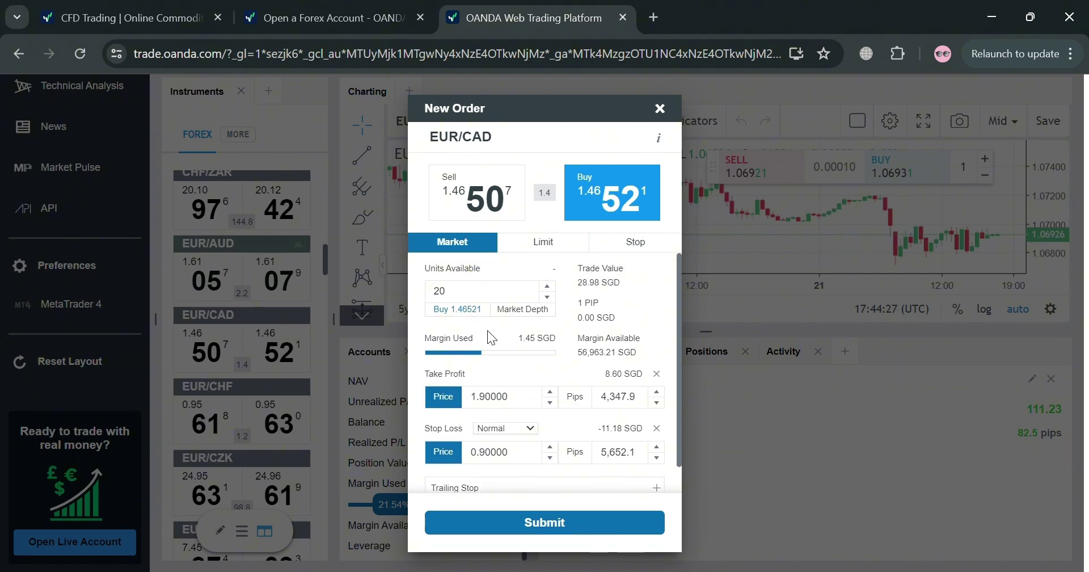
left_click(543, 244)
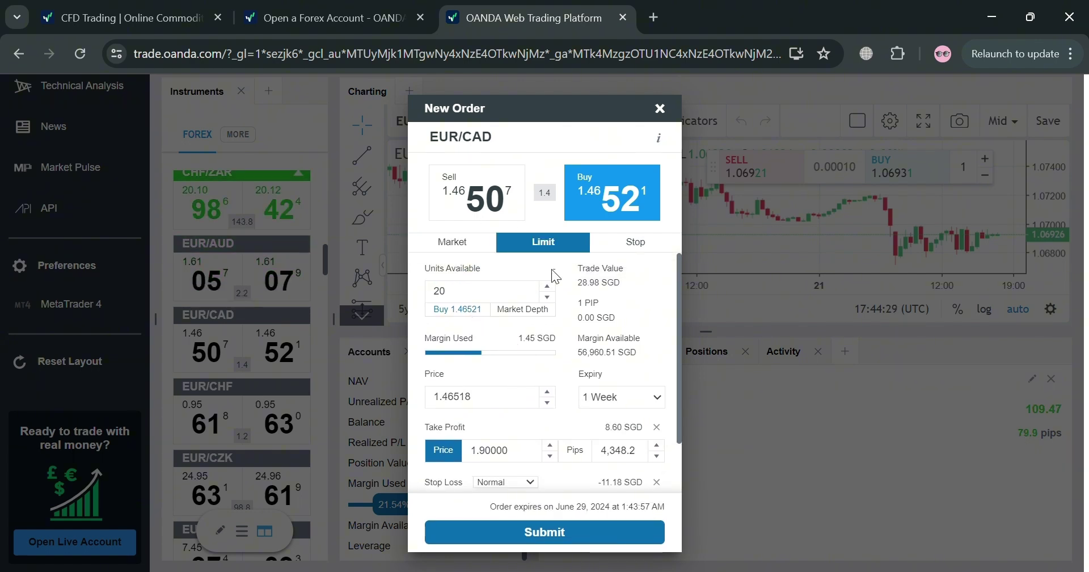
left_click(500, 406)
left_click_drag(467, 404, 449, 400)
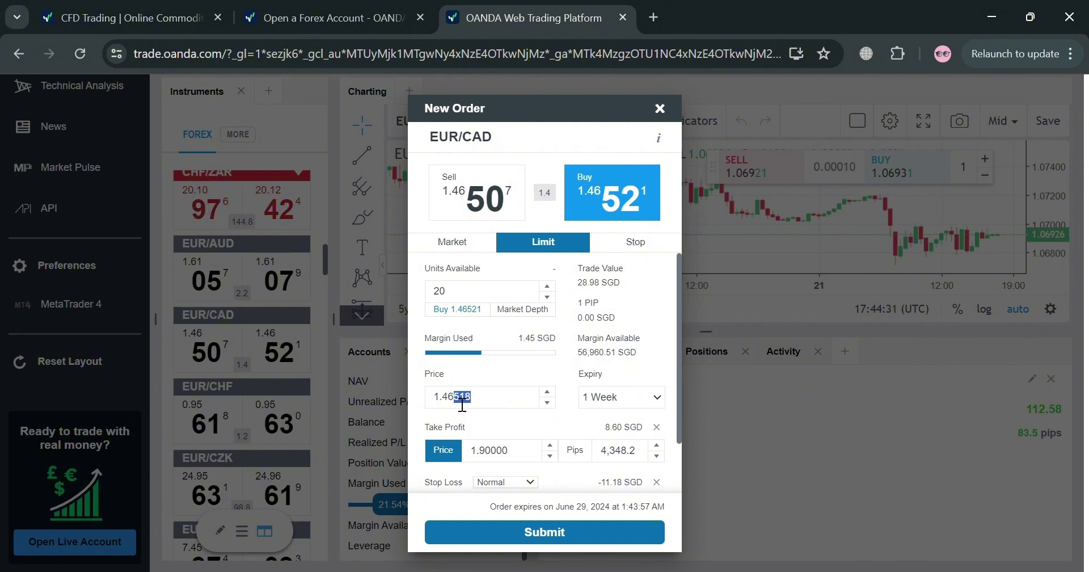
type("0")
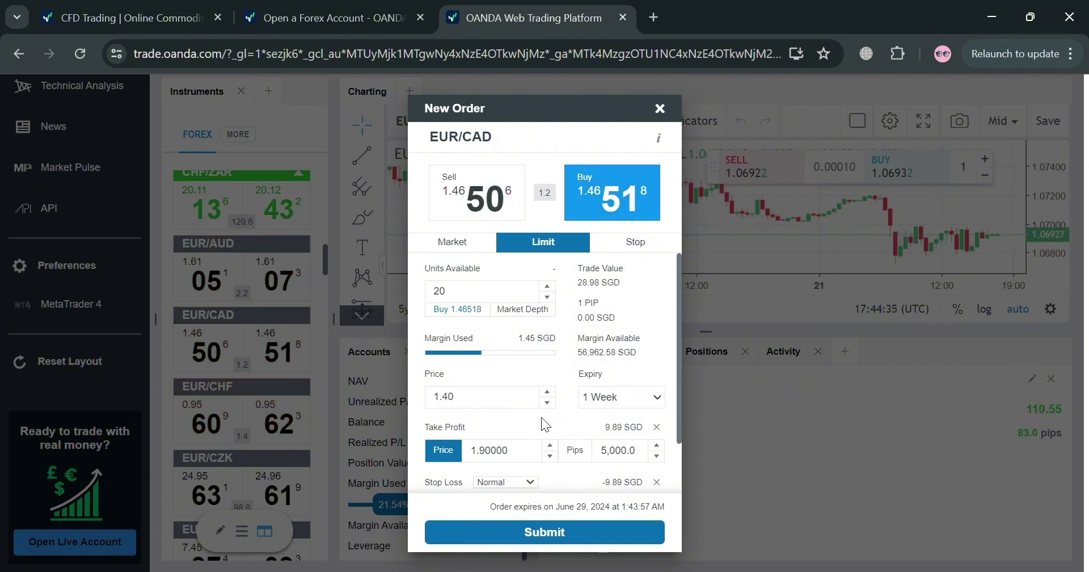
Step: Submit the 20-unit EUR/CAD buy limit at 1.40 and review the Orders, Positions and Trades lists
left_click(554, 532)
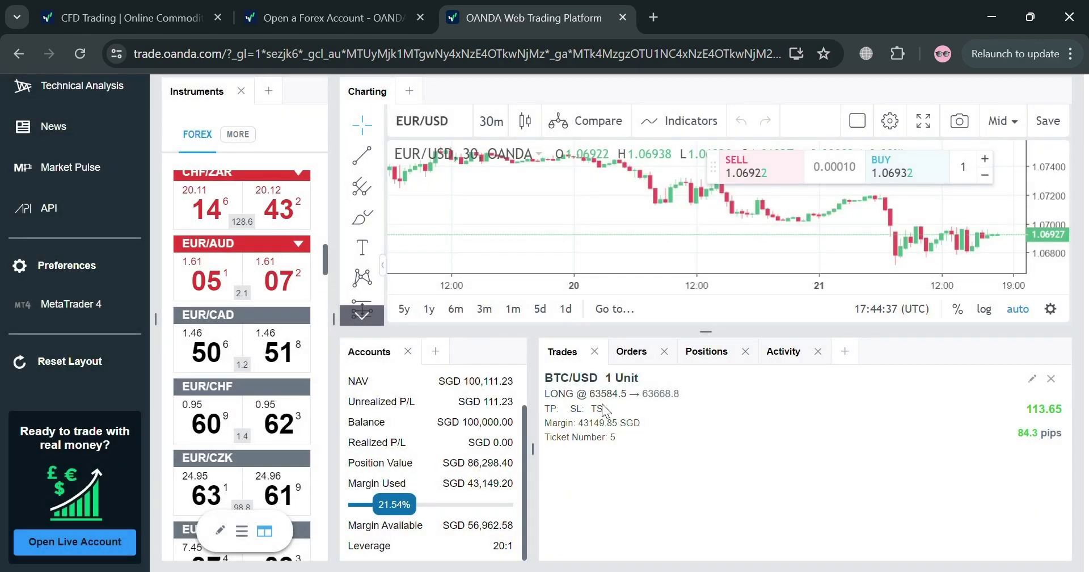
left_click(647, 354)
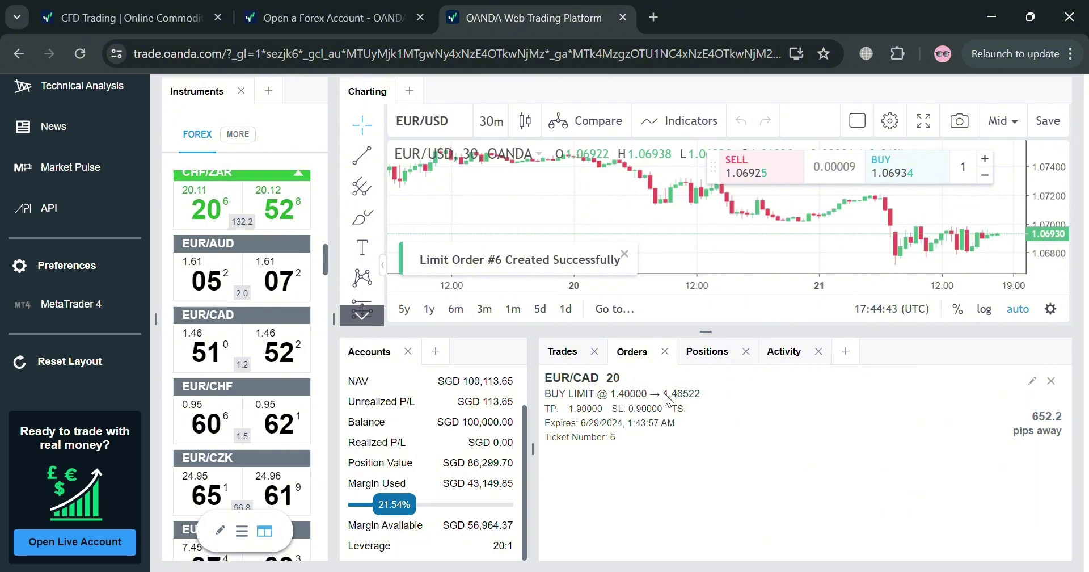
left_click(704, 352)
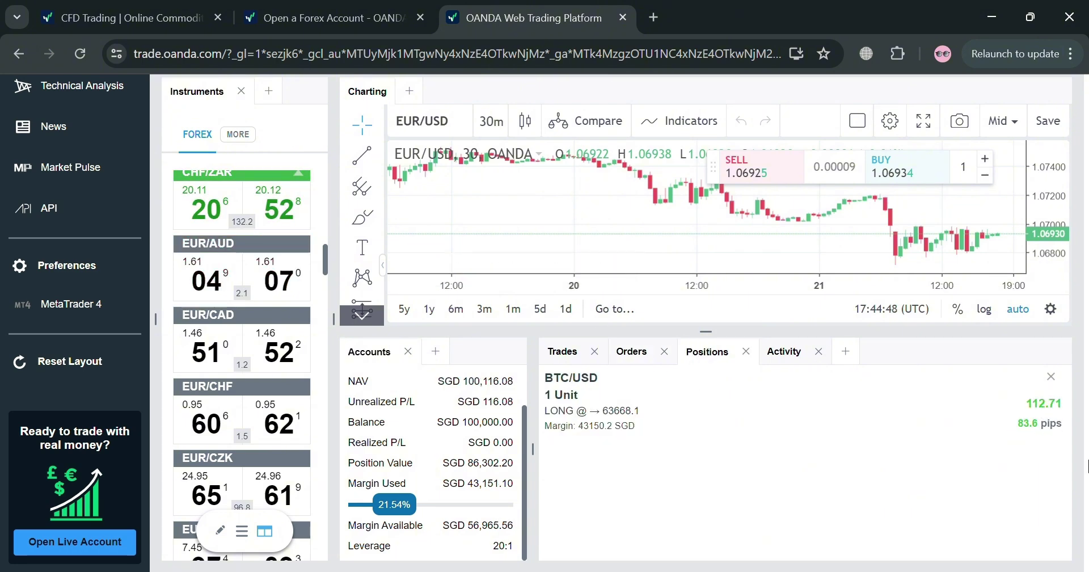
left_click(651, 363)
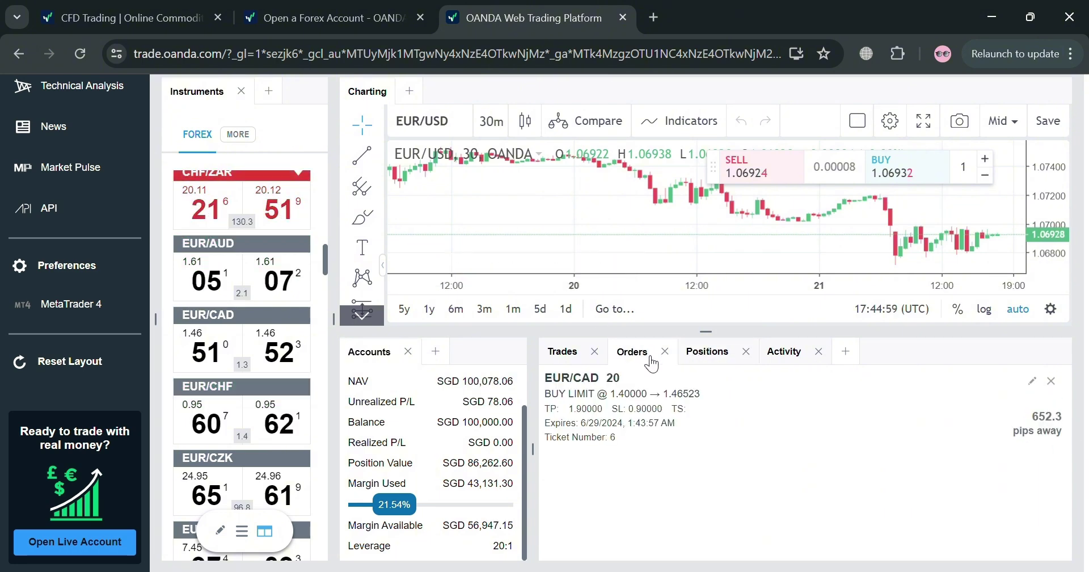
left_click(590, 363)
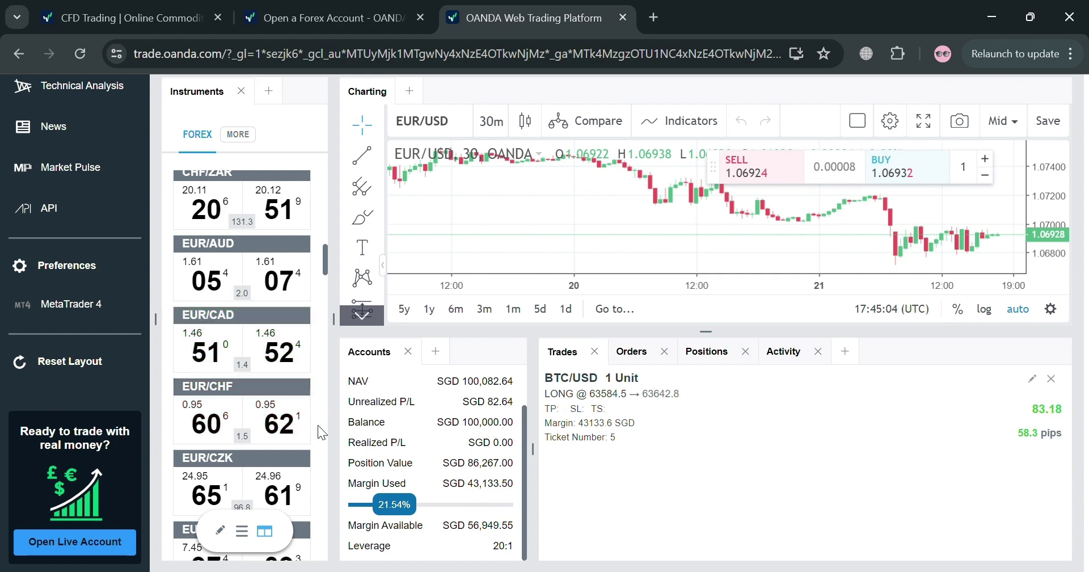
scroll(282, 357, "up", 3)
scroll(282, 357, "up", 12)
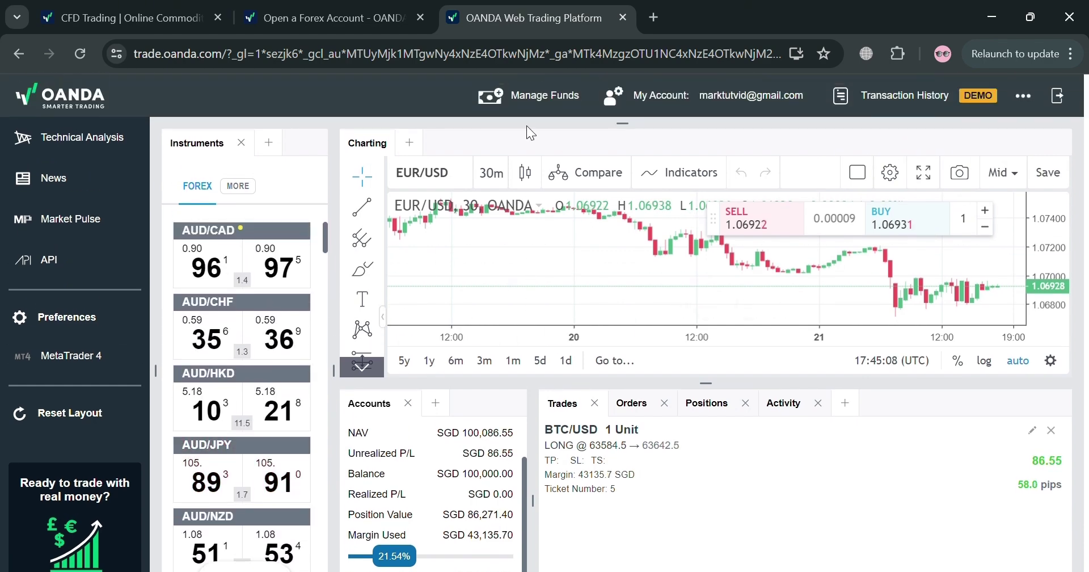
Step: Draw an Info Line trend line on the EUR/USD chart rising from the 20 June low
left_click(375, 180)
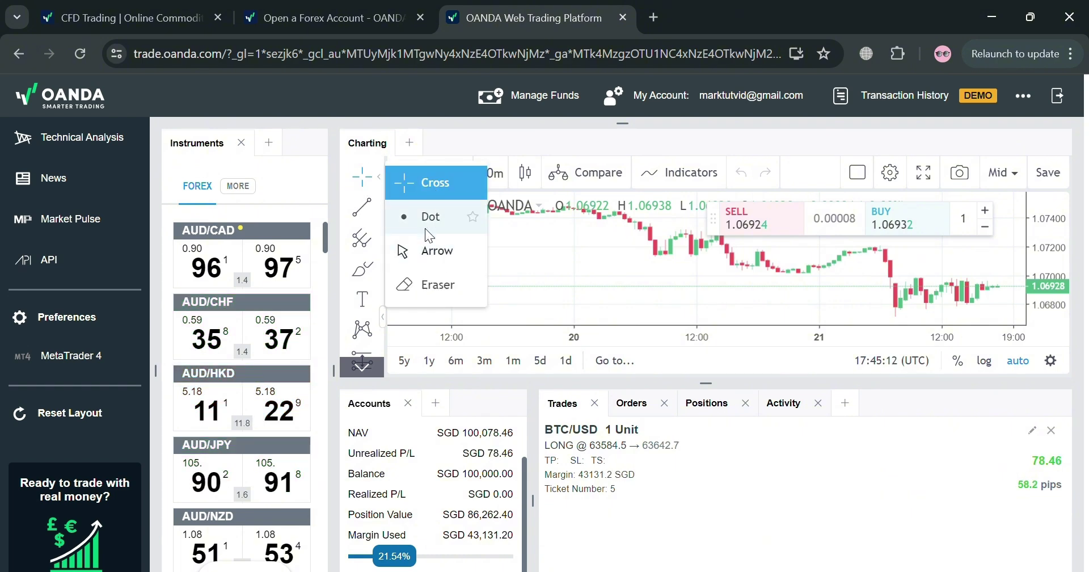
left_click(363, 208)
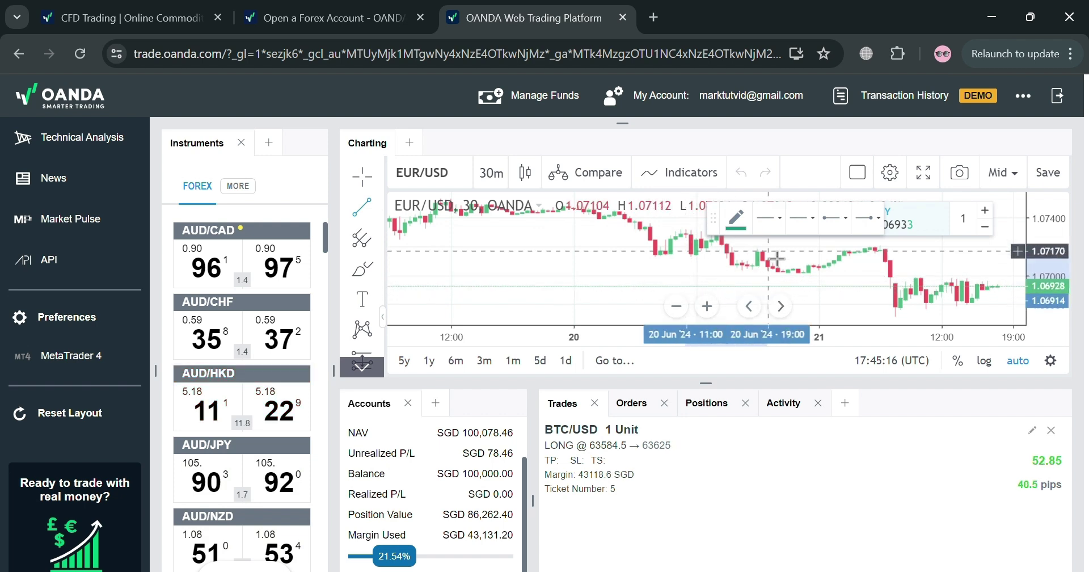
left_click(374, 208)
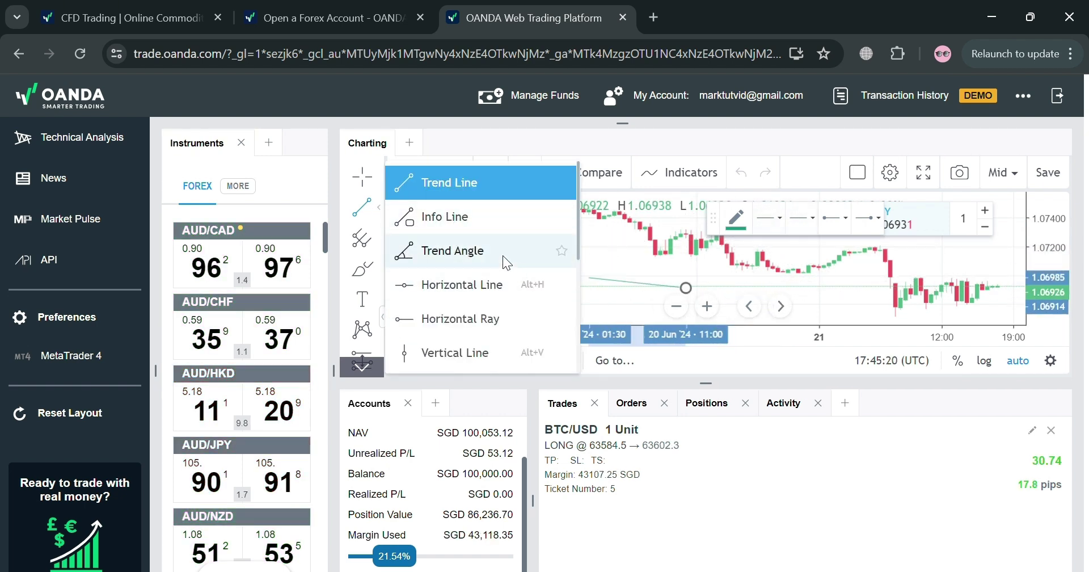
left_click(495, 223)
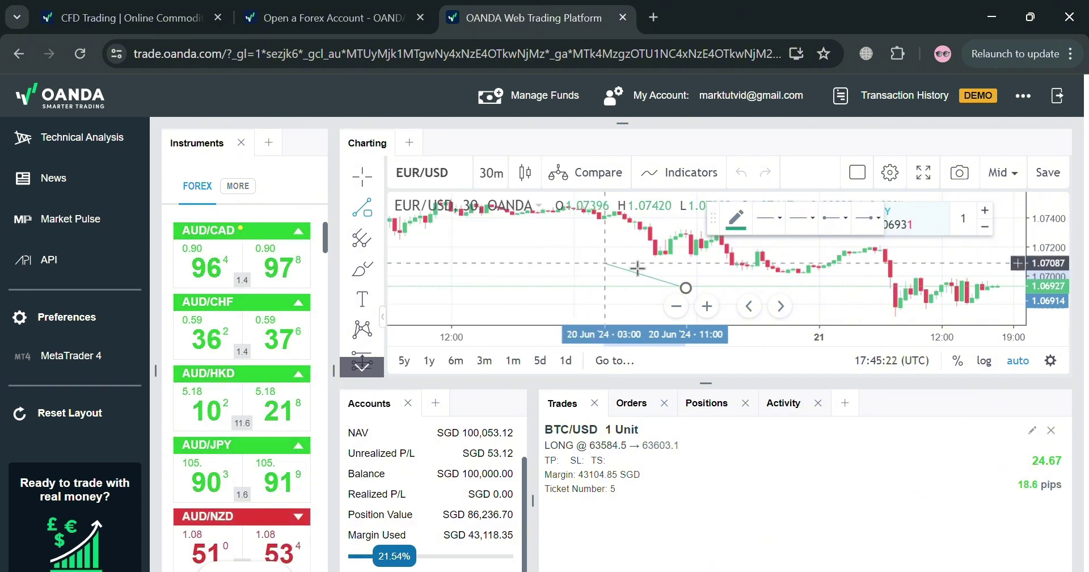
left_click(843, 261)
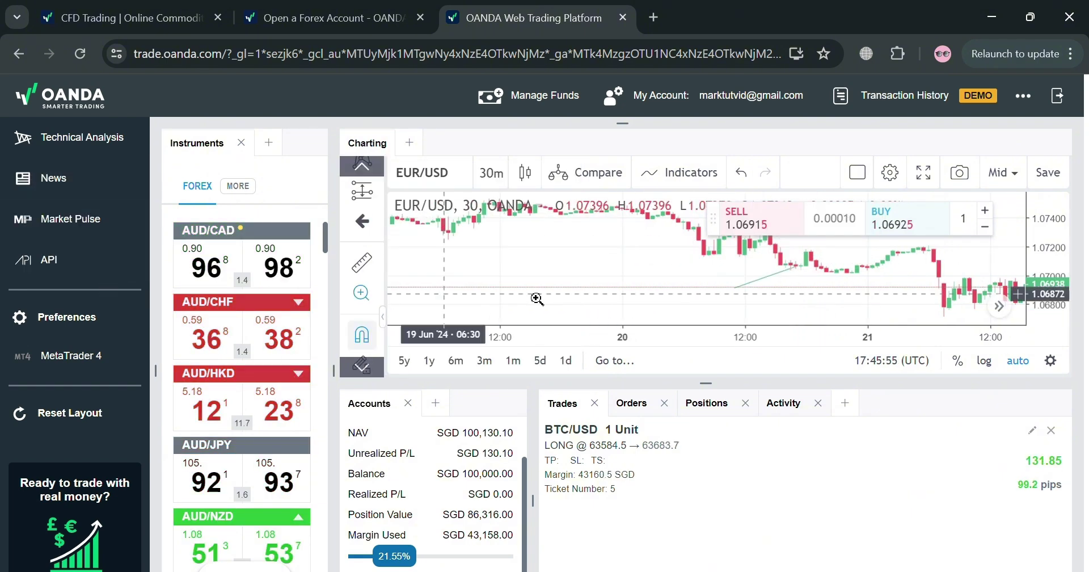